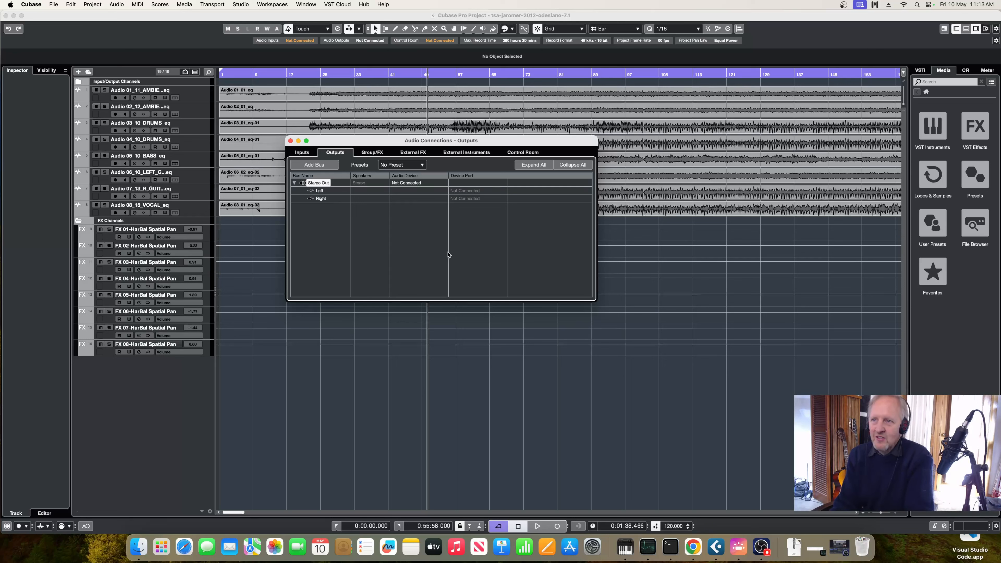
Add one output bus with the 7.1 configuration in the audio connections, then close the connections window.
click(303, 206)
click(311, 165)
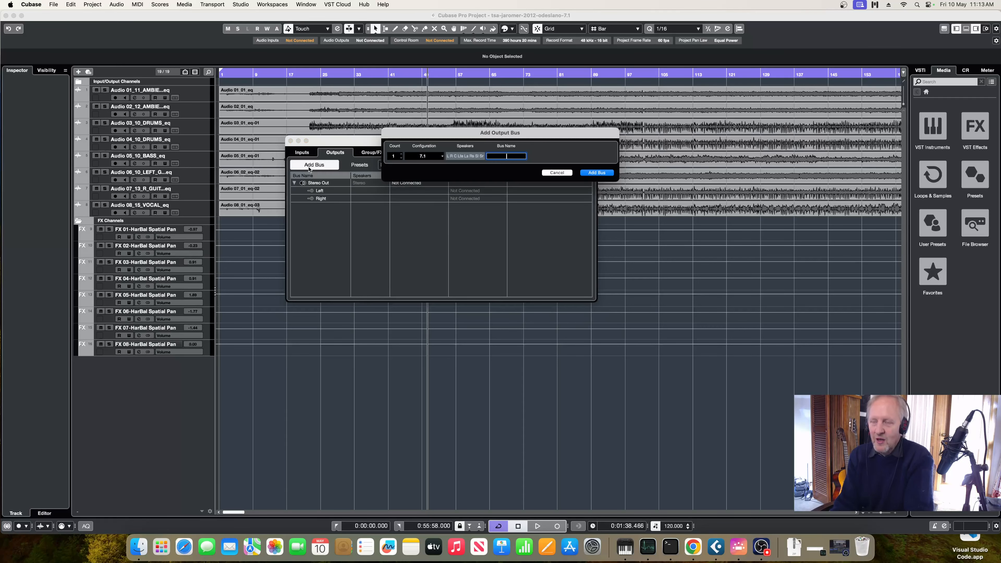
click(596, 173)
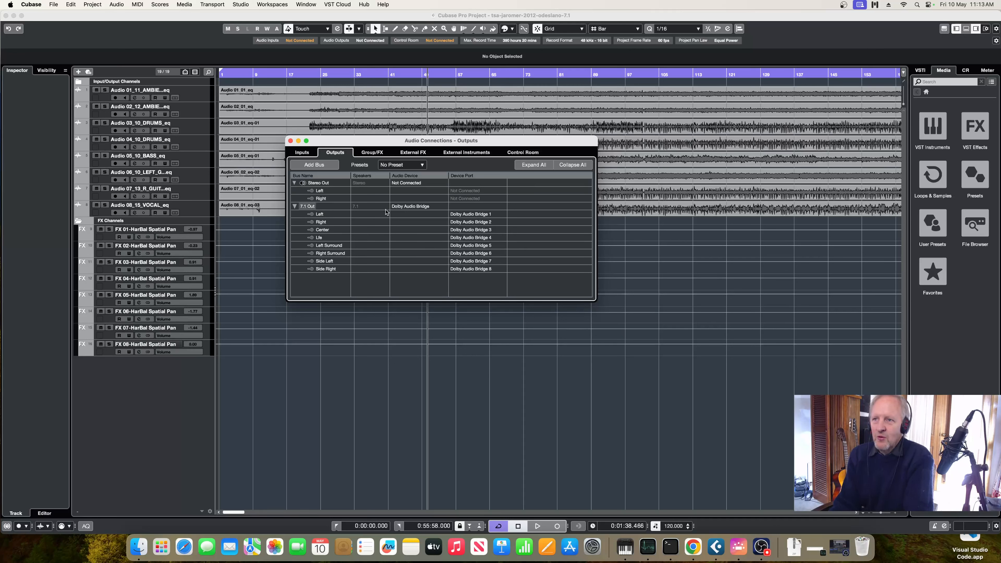
click(290, 141)
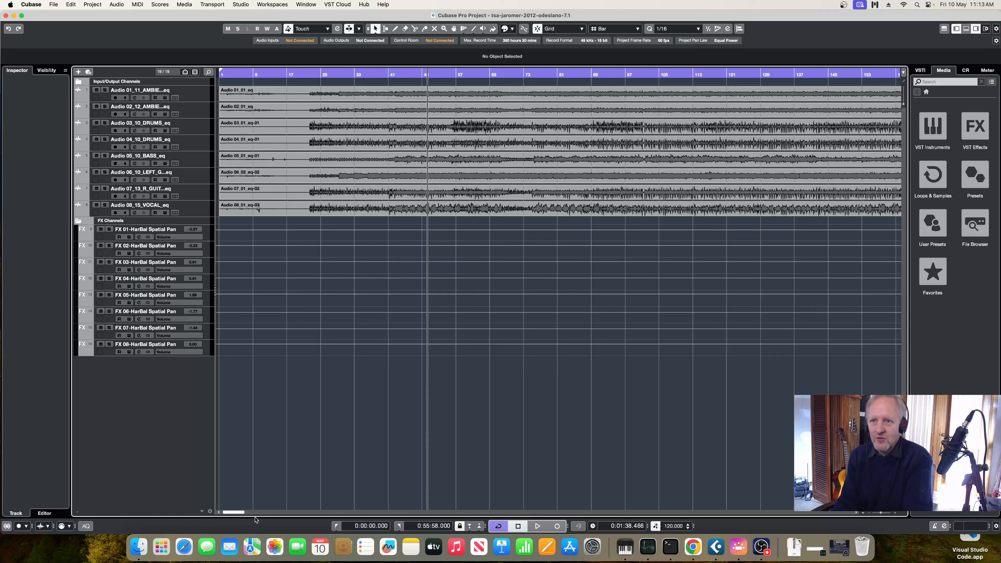
Add eight effect tracks with no effect, 7.1 configuration and 7.1 Out as their audio output.
right_click(159, 387)
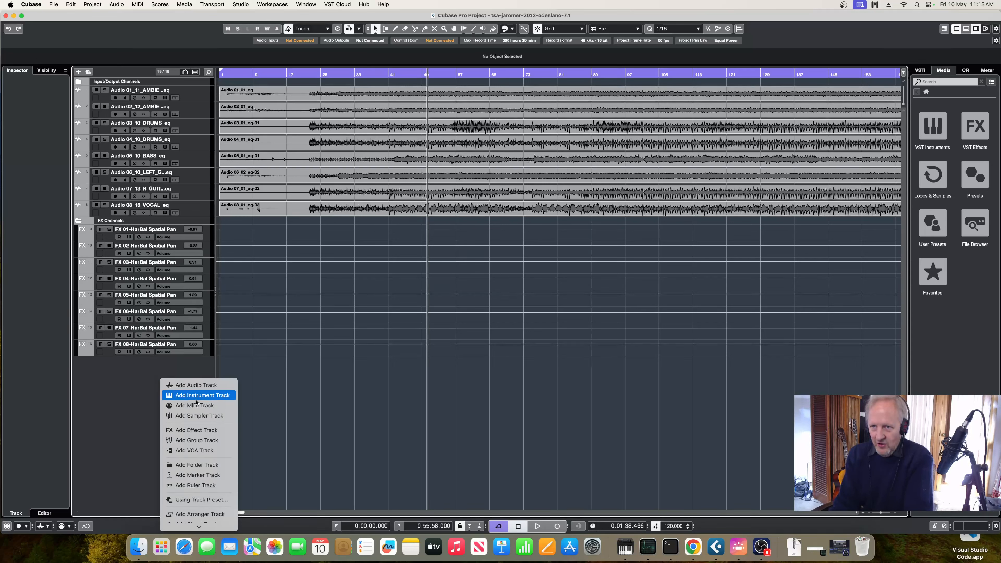
click(195, 430)
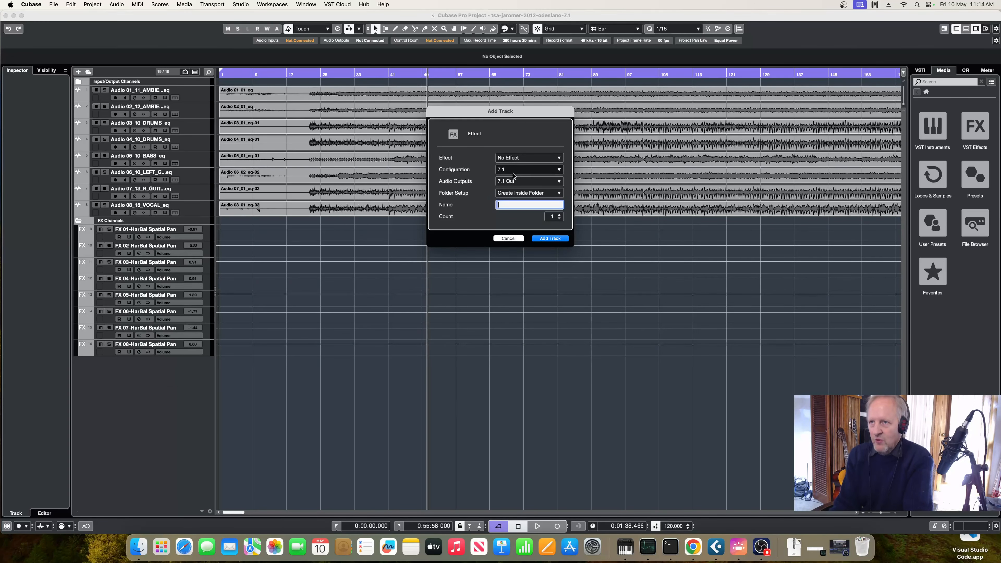
click(559, 215)
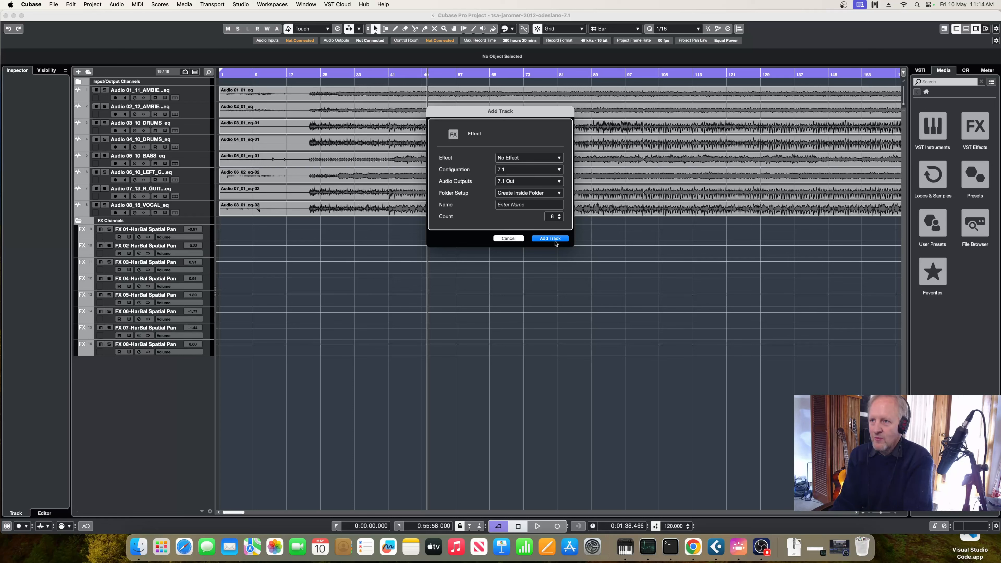
click(550, 238)
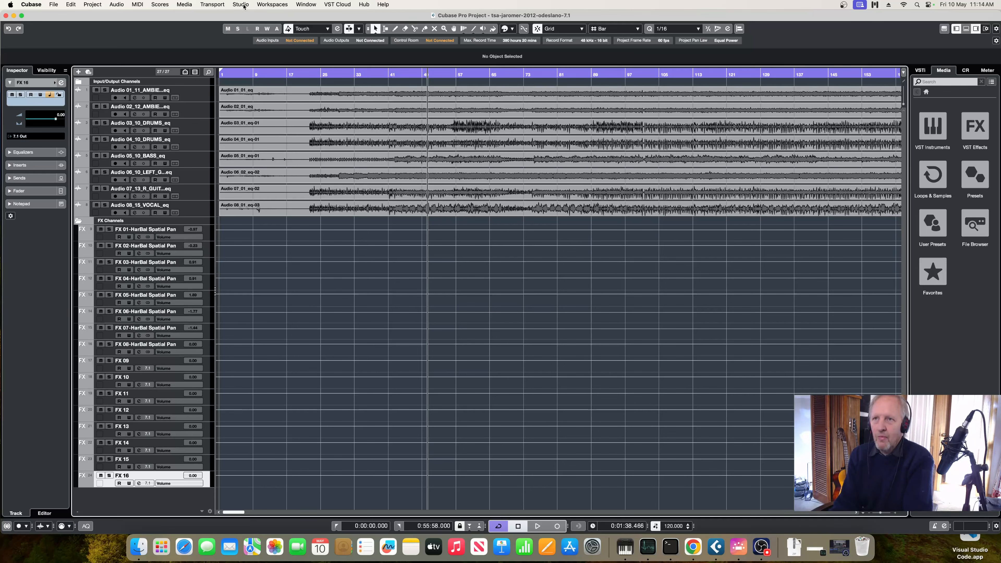
In the MixConsole, move the HarBal Spatial Pan inserts from FX 01–08 to FX 09–16 respectively, and the Stereo Out inserts to 7.1 Out.
click(313, 6)
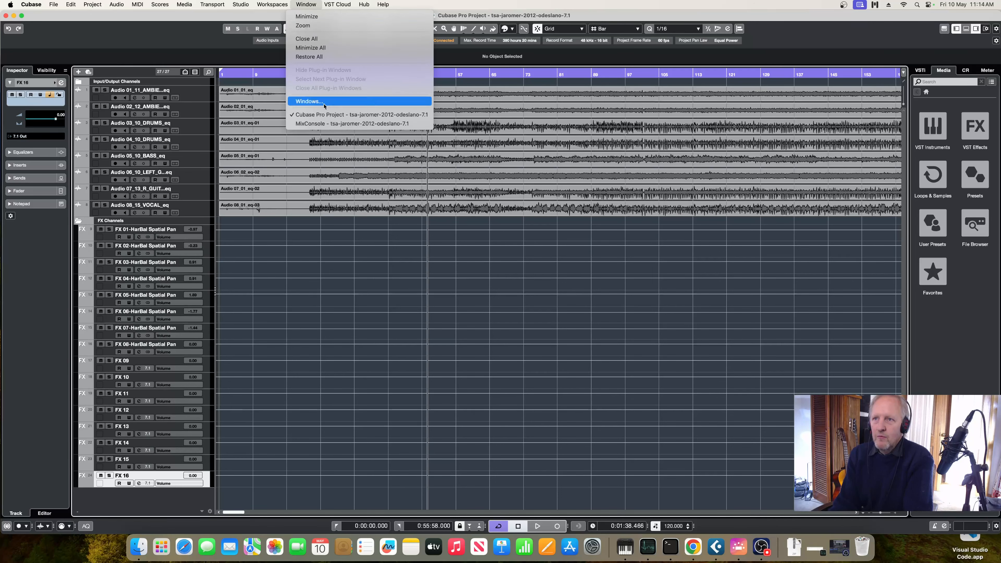
click(324, 124)
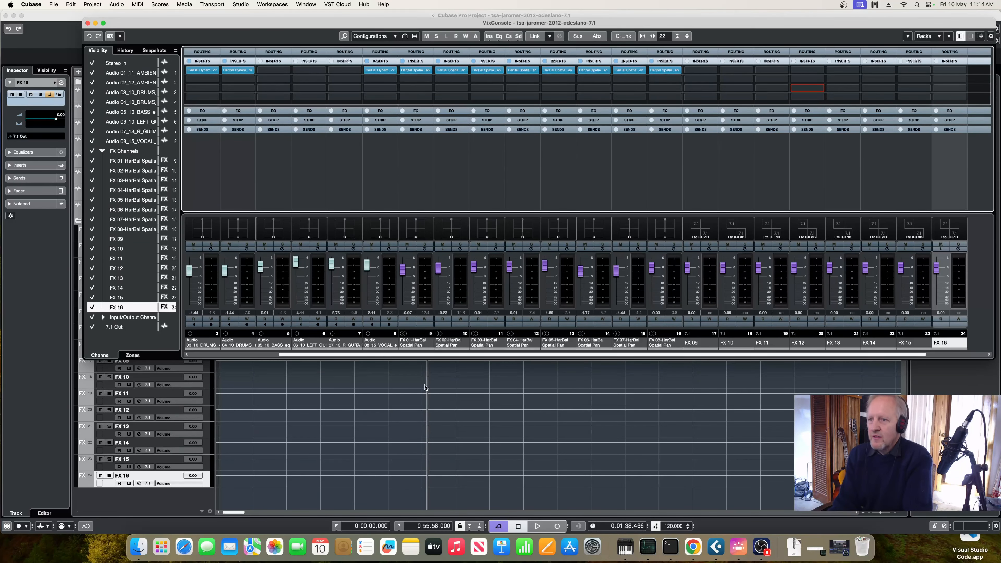
drag(364, 356, 423, 356)
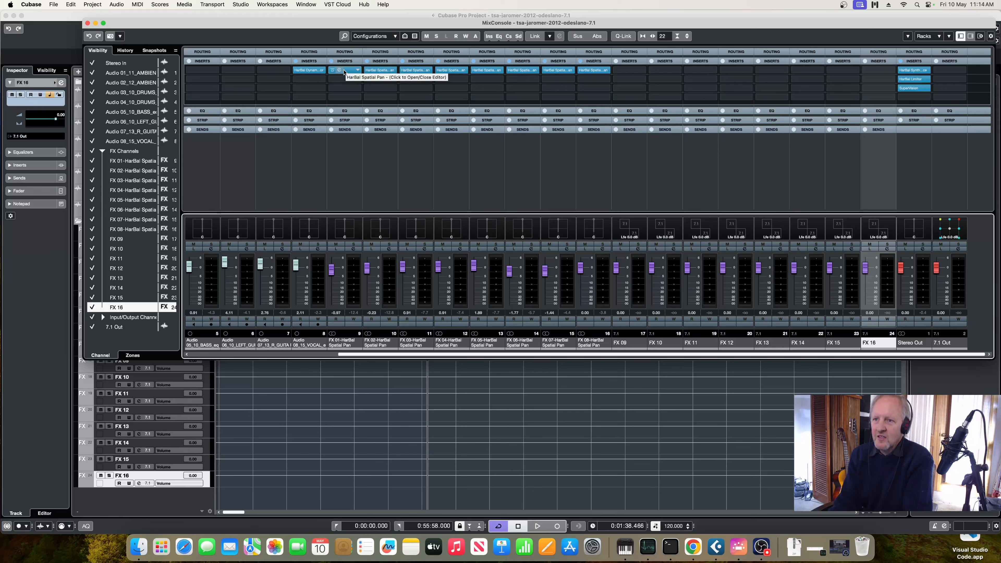
drag(347, 72, 627, 73)
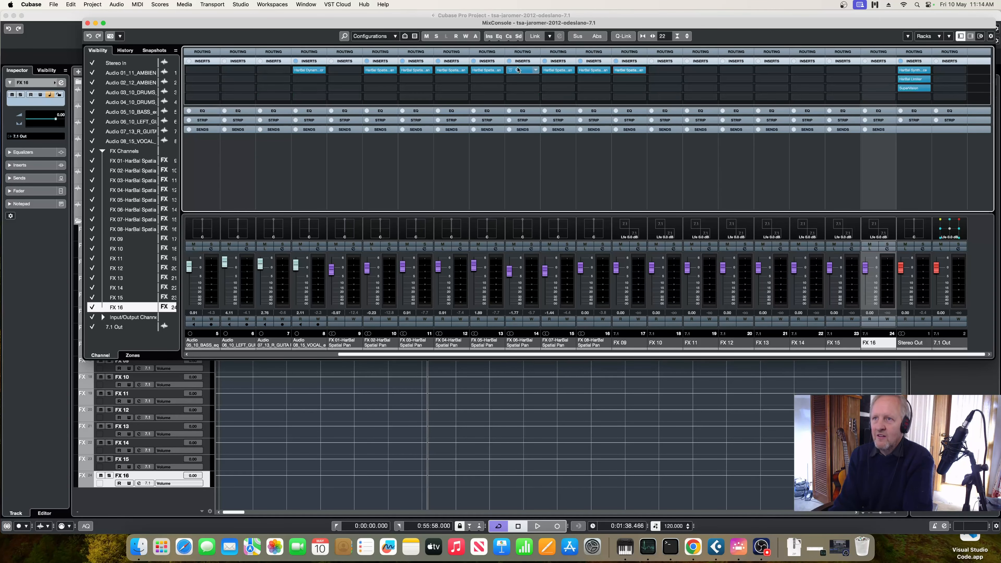
drag(384, 72, 665, 71)
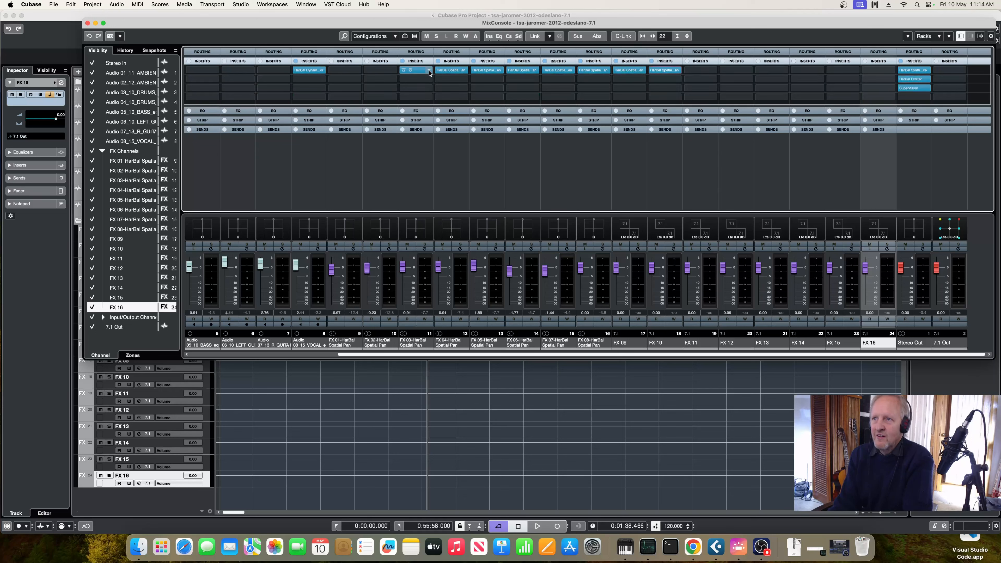
drag(418, 71, 699, 71)
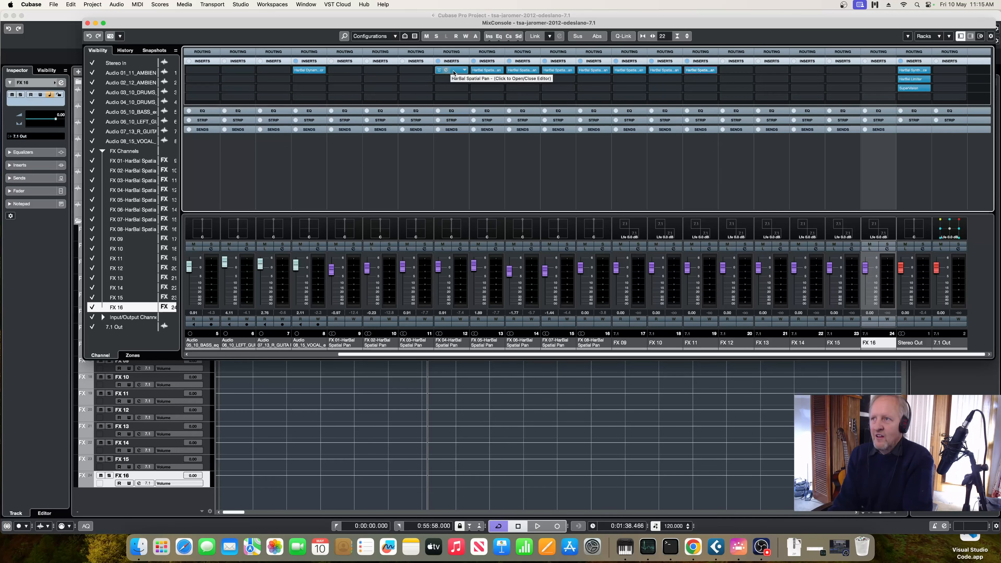
drag(450, 74, 736, 71)
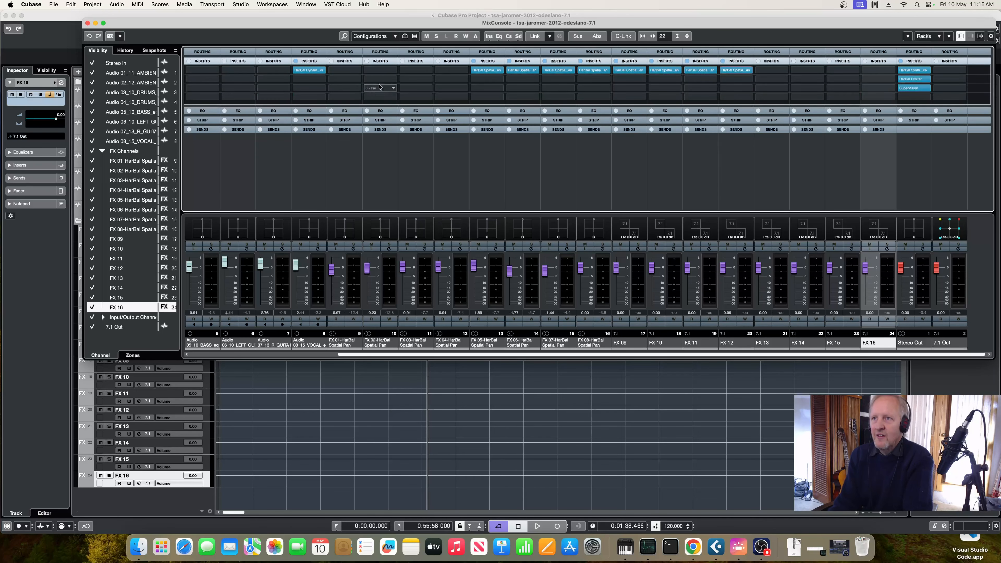
drag(487, 70, 771, 70)
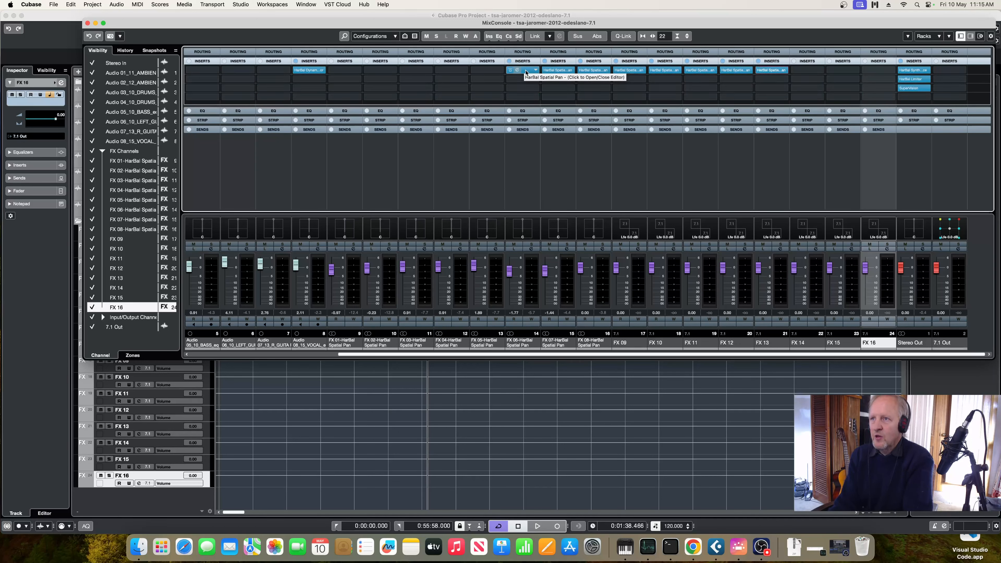
drag(526, 71, 808, 70)
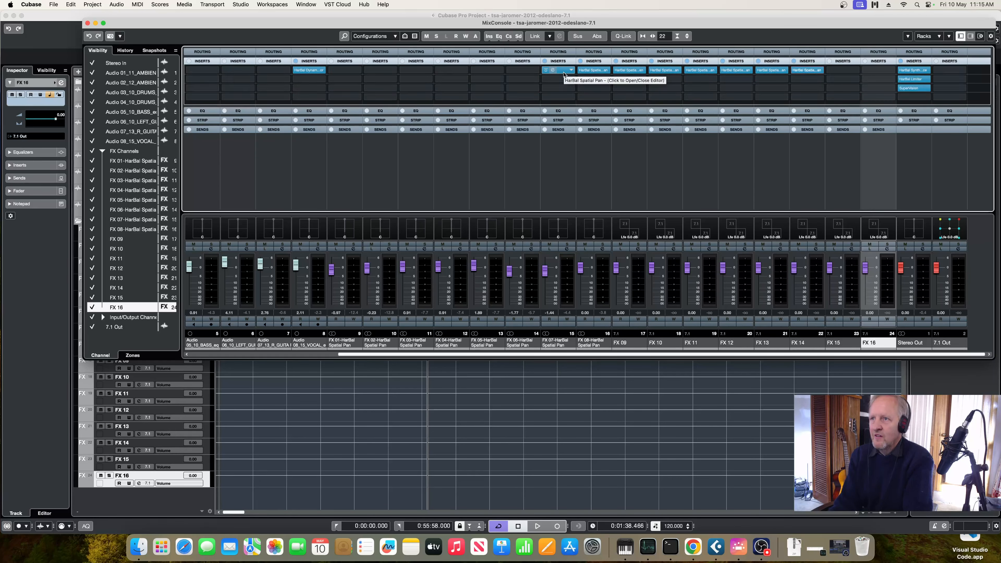
drag(563, 73, 843, 70)
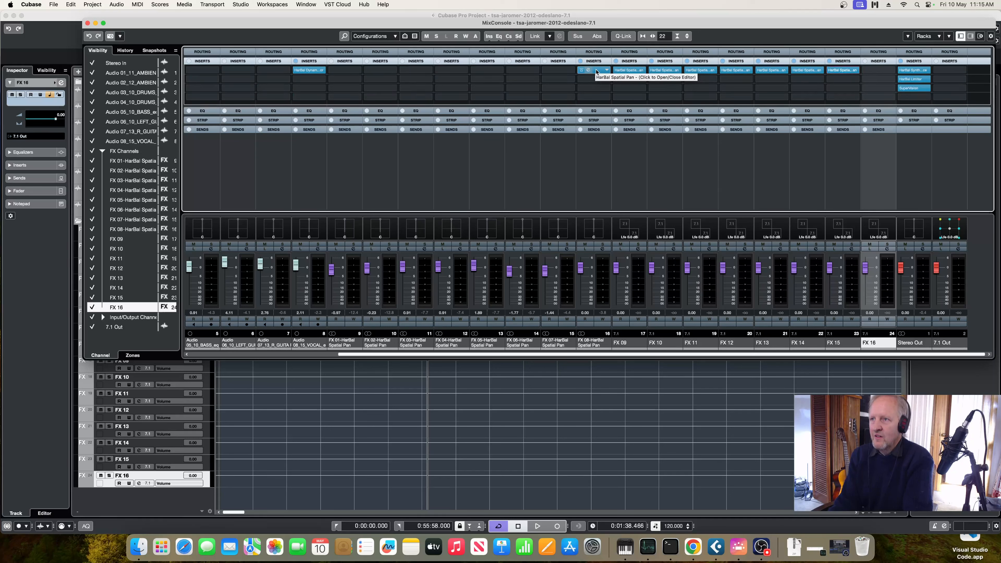
drag(597, 72, 870, 75)
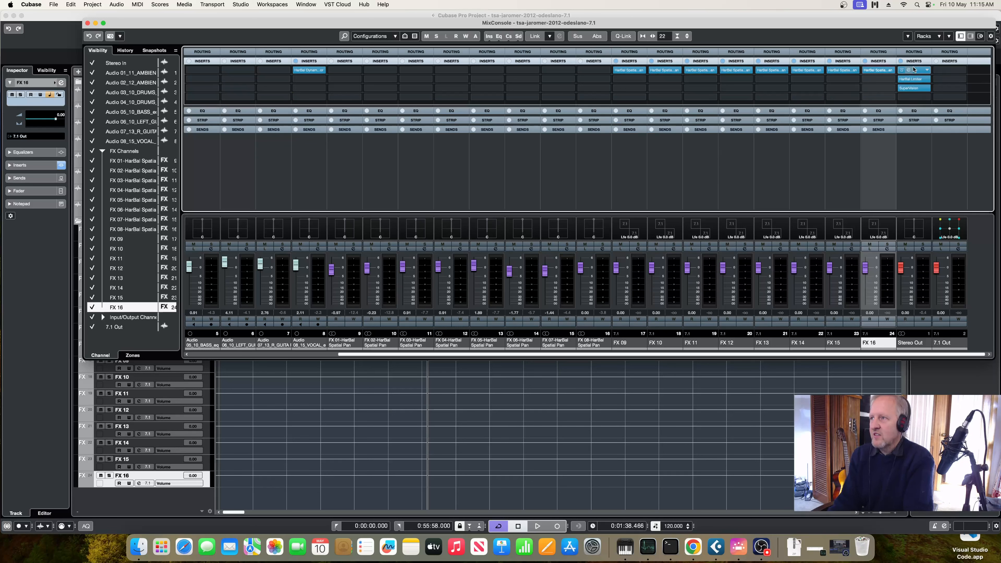
drag(915, 71, 949, 89)
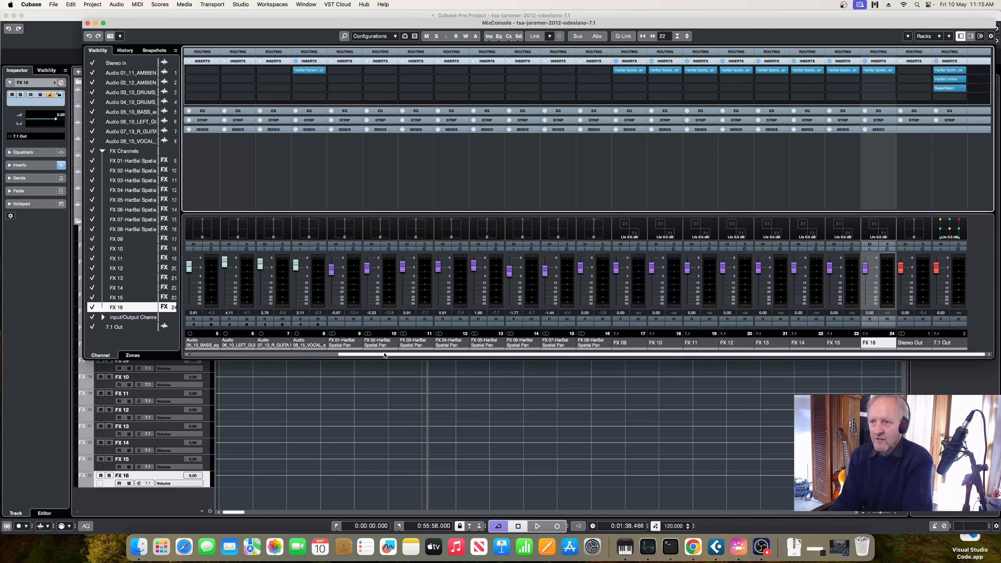
Show the mixer's routing section and route the outputs of audio channels 01 to 04 to FX 09, FX 10, FX 11 and FX 12 respectively.
drag(385, 356, 202, 348)
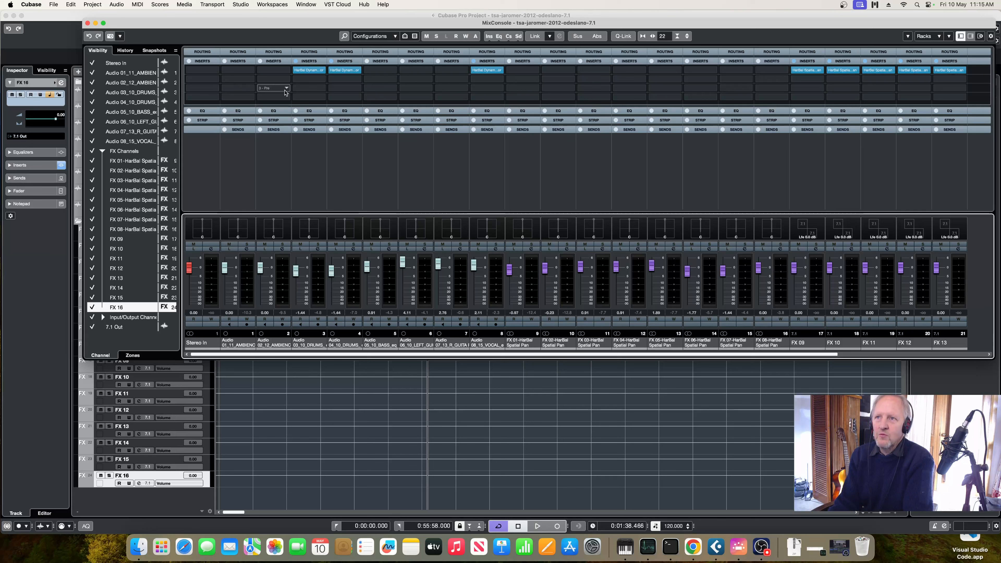
click(201, 53)
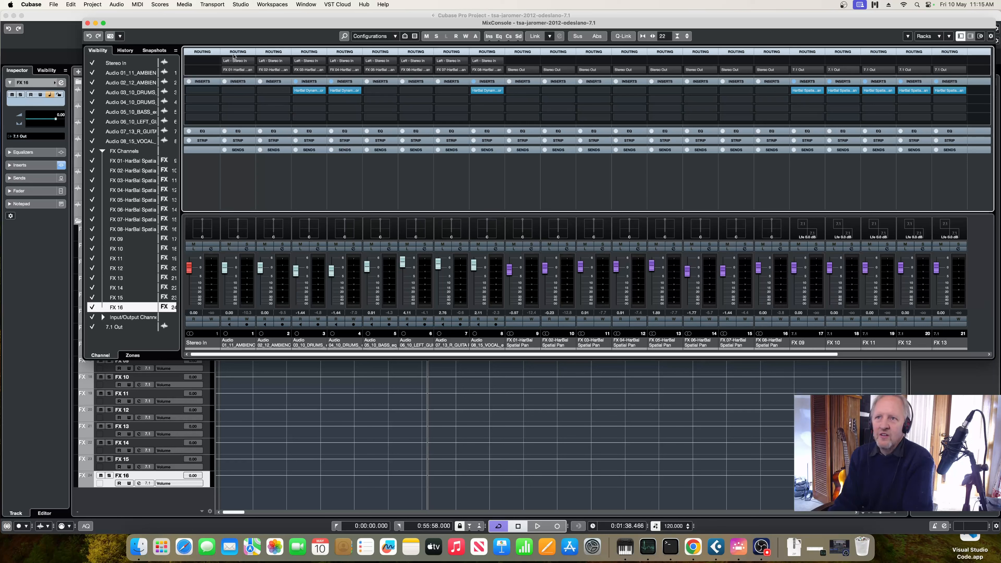
click(252, 69)
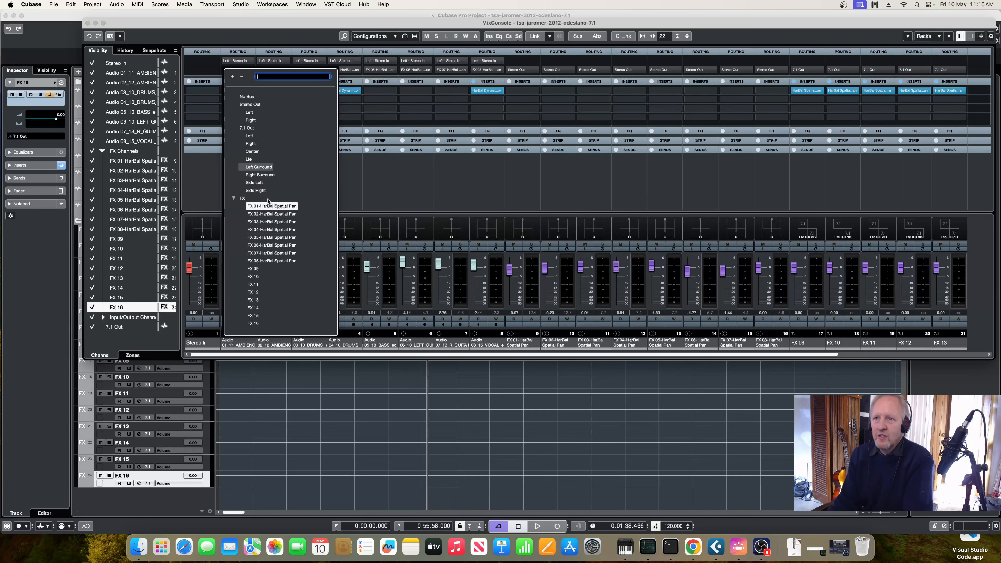
click(252, 269)
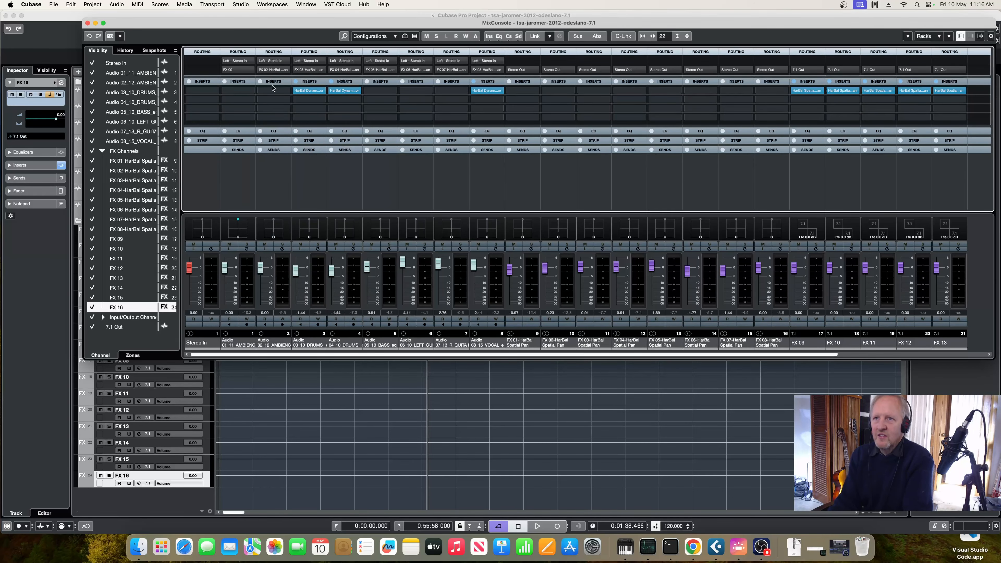
click(286, 70)
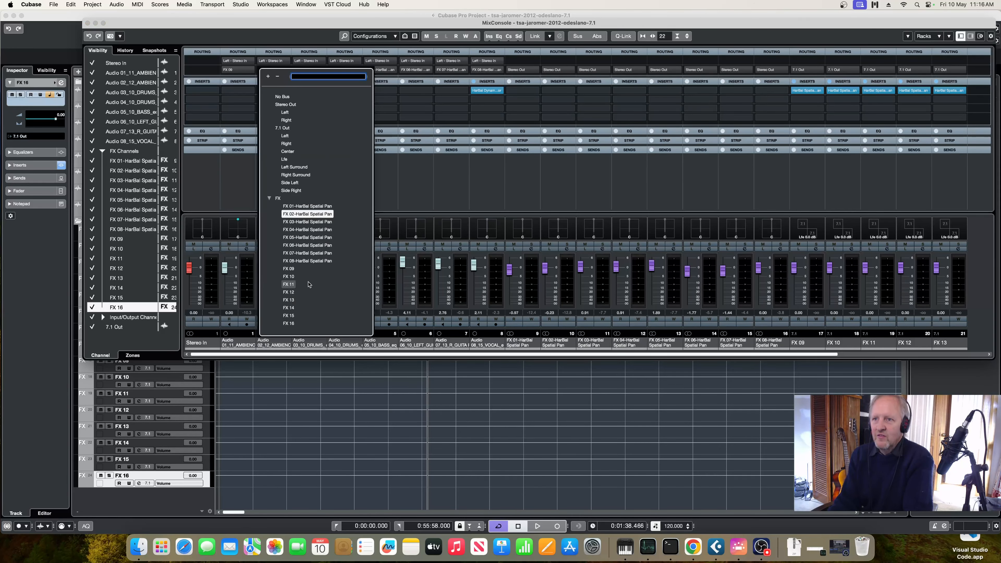
click(292, 277)
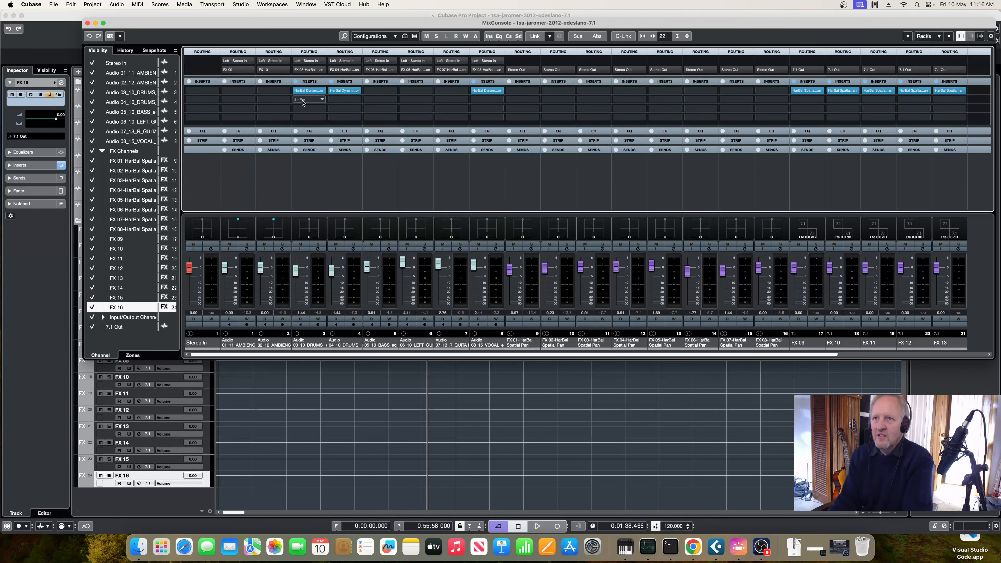
click(315, 69)
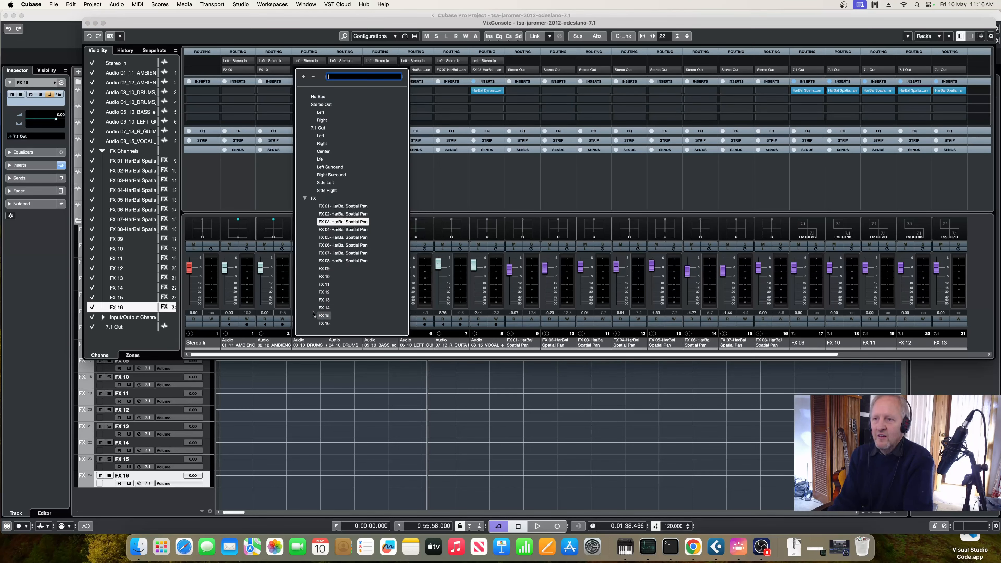
click(334, 286)
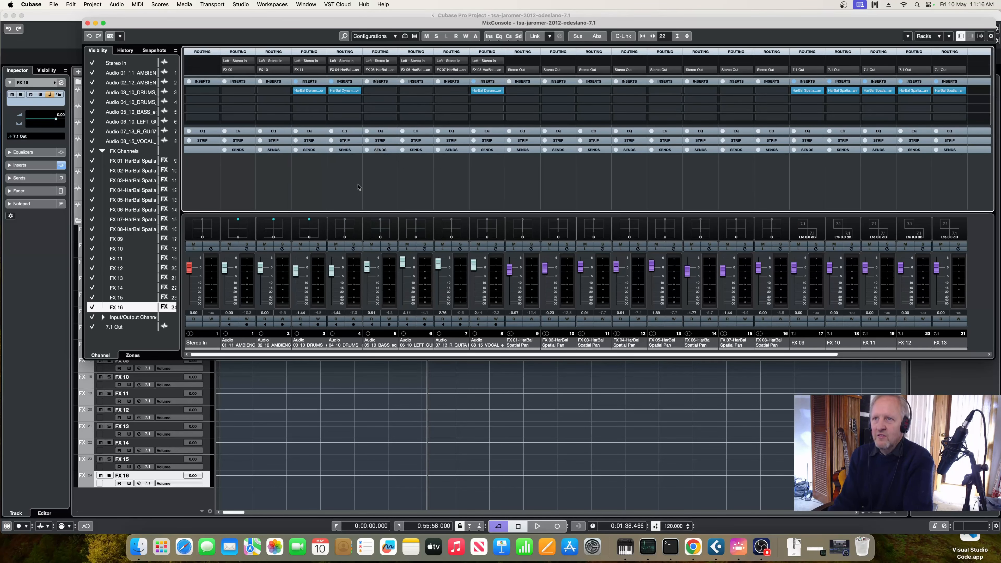
click(358, 70)
click(359, 292)
Route the outputs of audio channels 05 to 08 to FX 13, FX 14, FX 15 and FX 16 respectively.
click(394, 69)
click(401, 301)
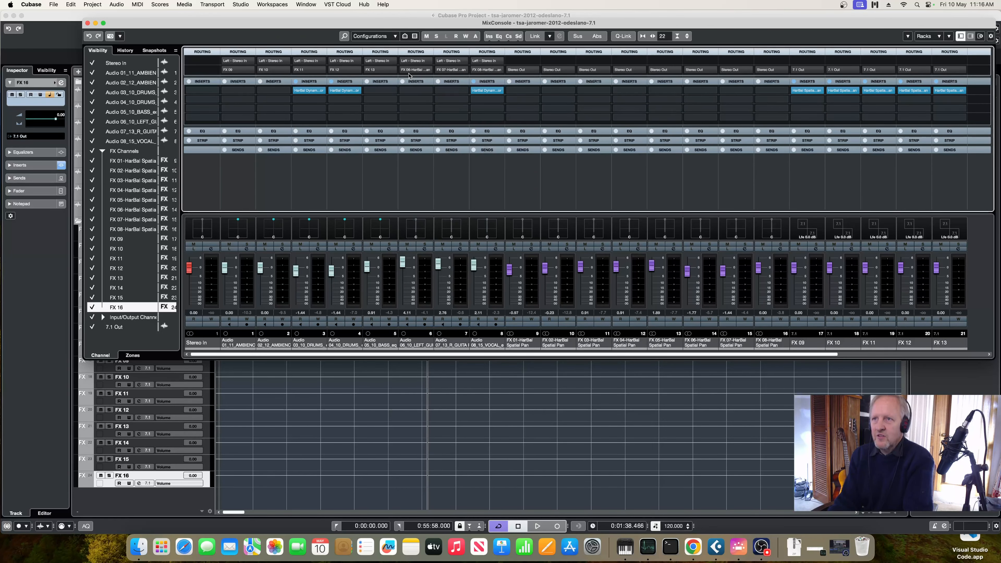
click(429, 70)
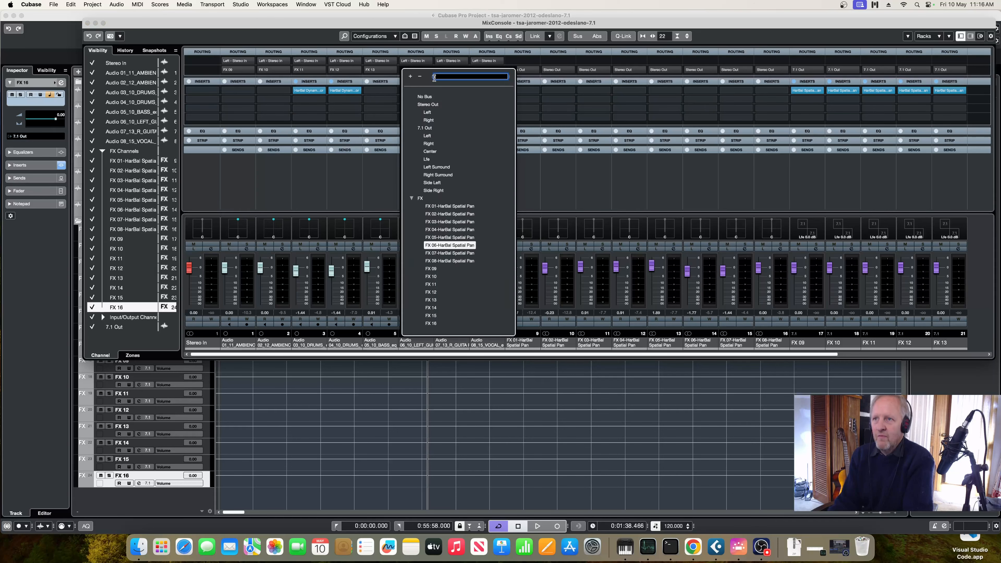
click(453, 308)
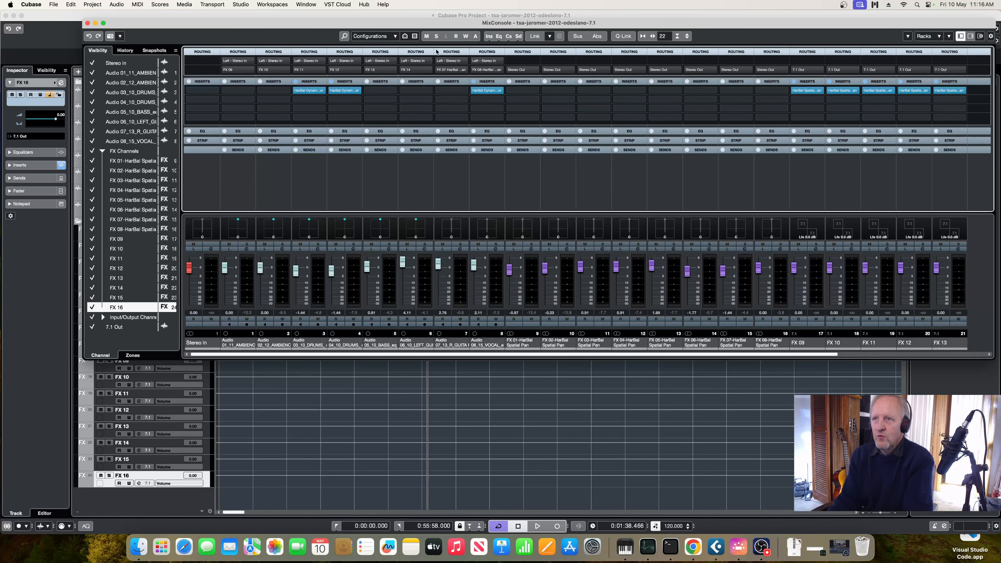
click(464, 70)
click(466, 316)
click(499, 70)
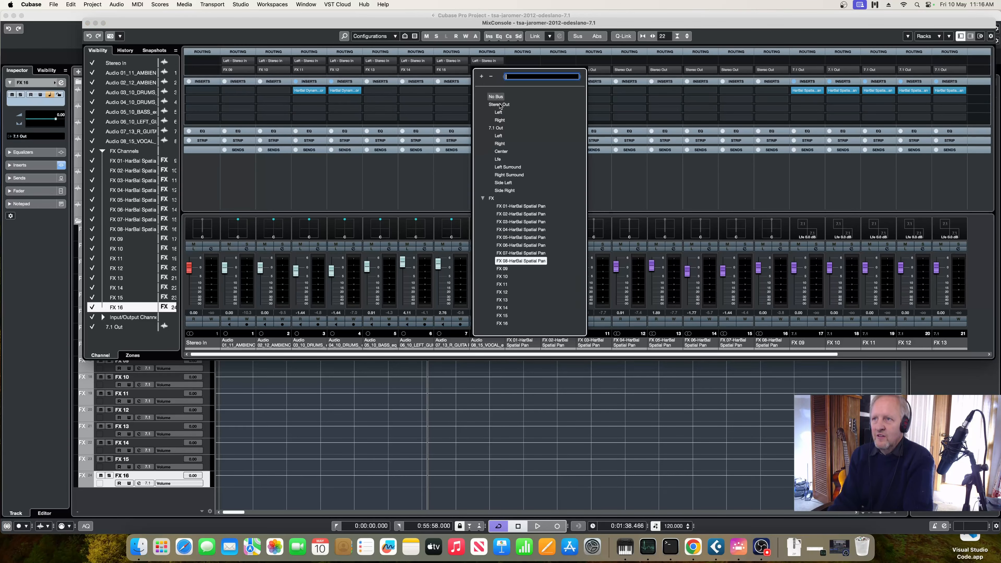
click(520, 324)
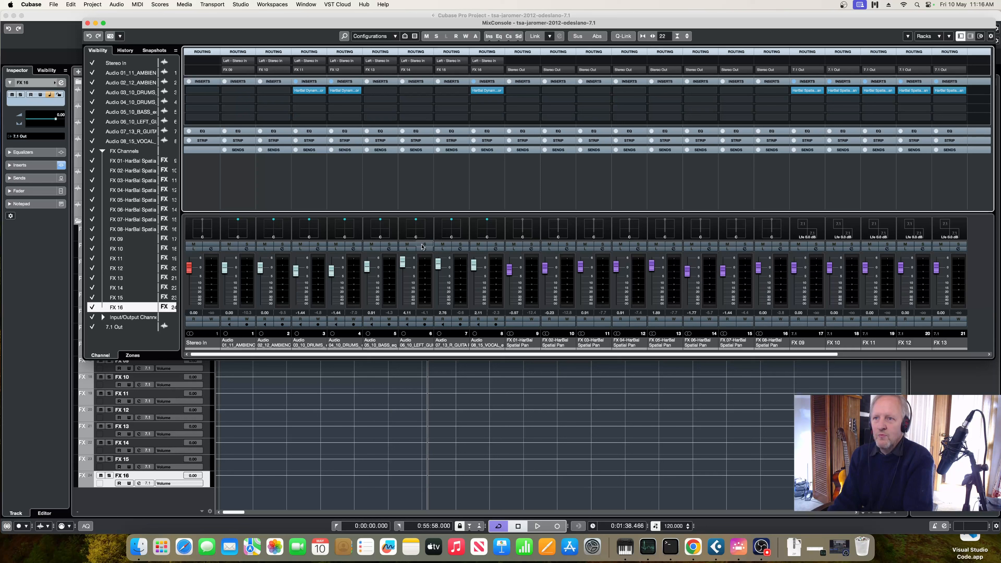
Remove the old effect tracks FX 01 to FX 08 with the HarBal Spatial Pan names from the project.
click(353, 356)
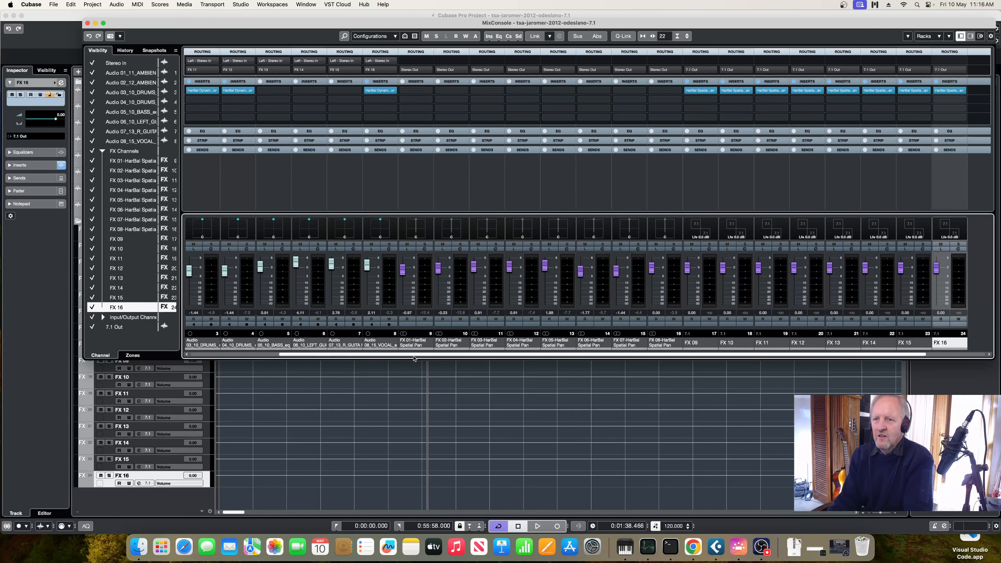
key(F3)
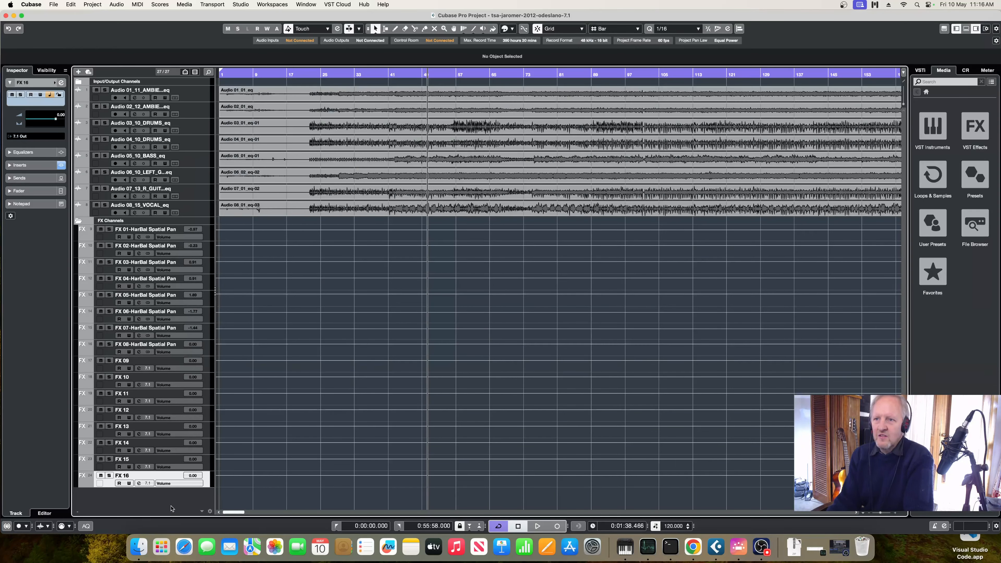
click(106, 238)
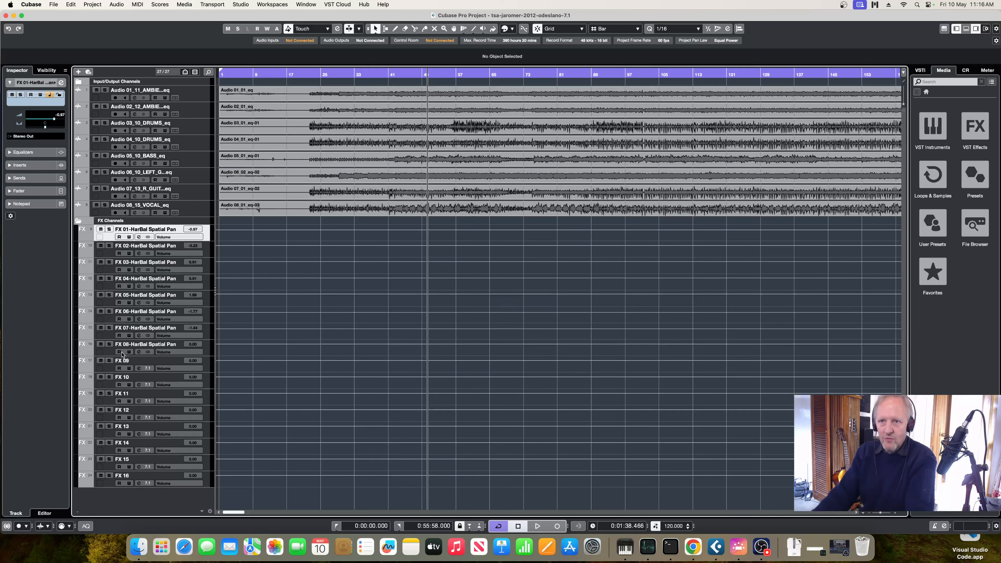
shift+click(110, 353)
right_click(110, 353)
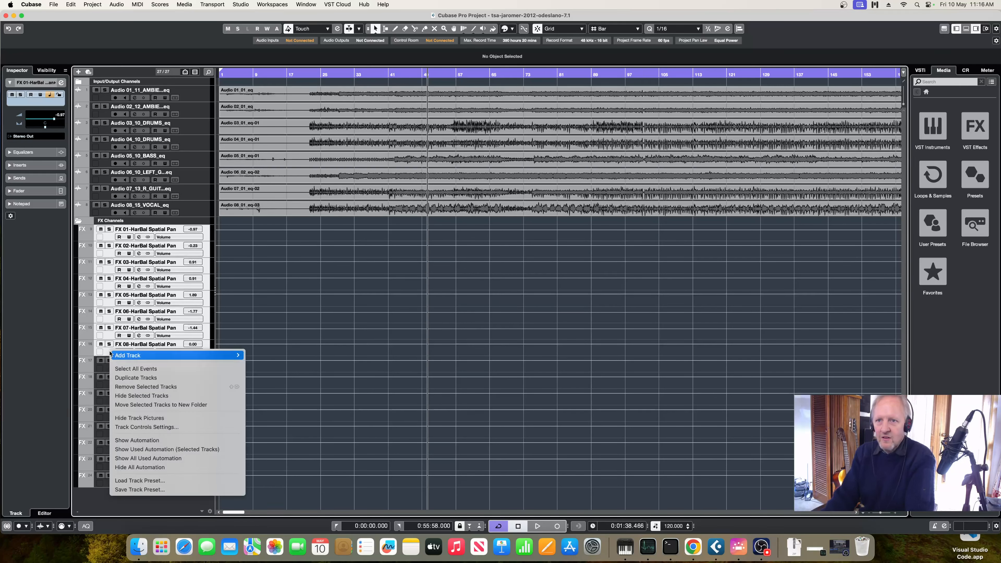
mouse_move(110, 353)
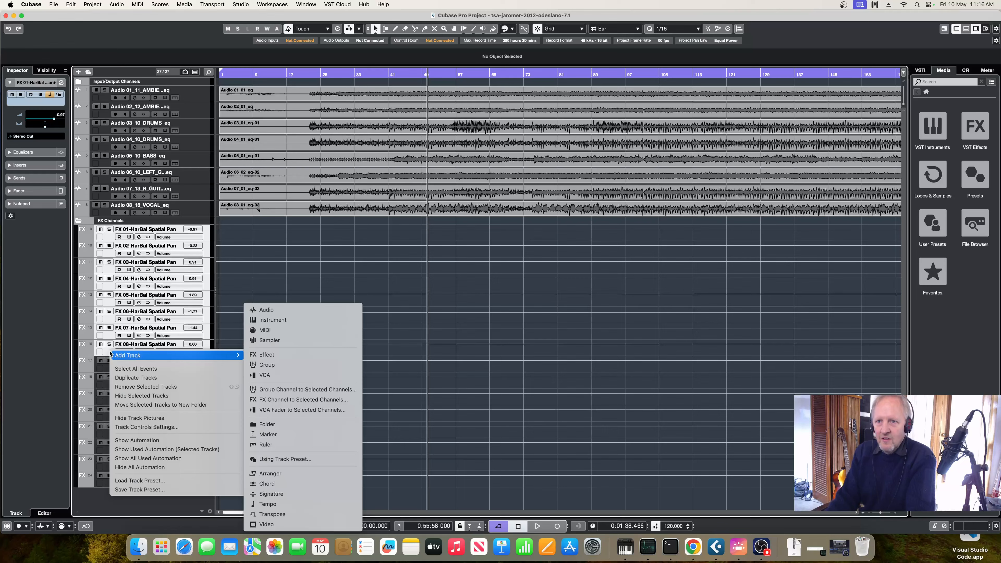
click(130, 387)
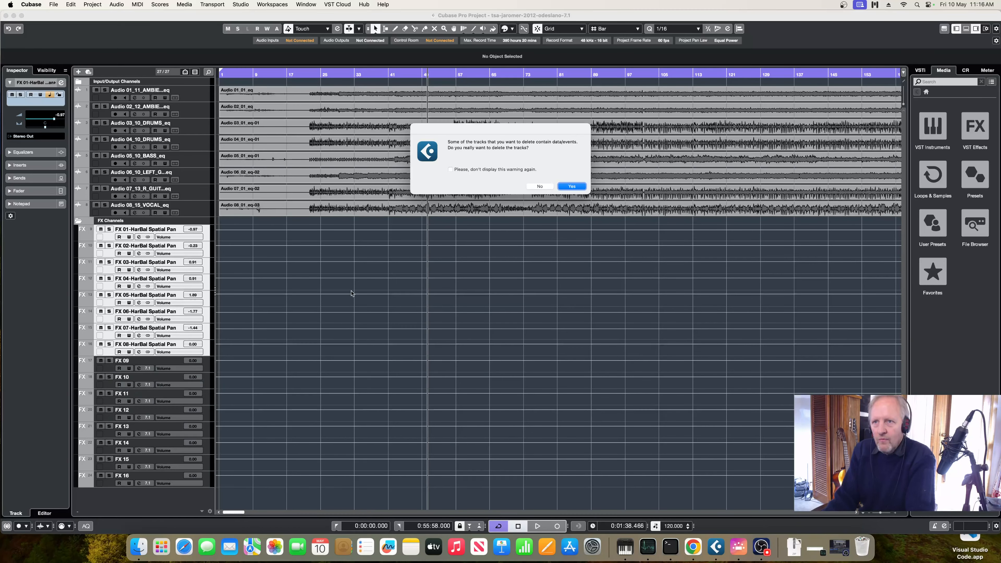
click(571, 187)
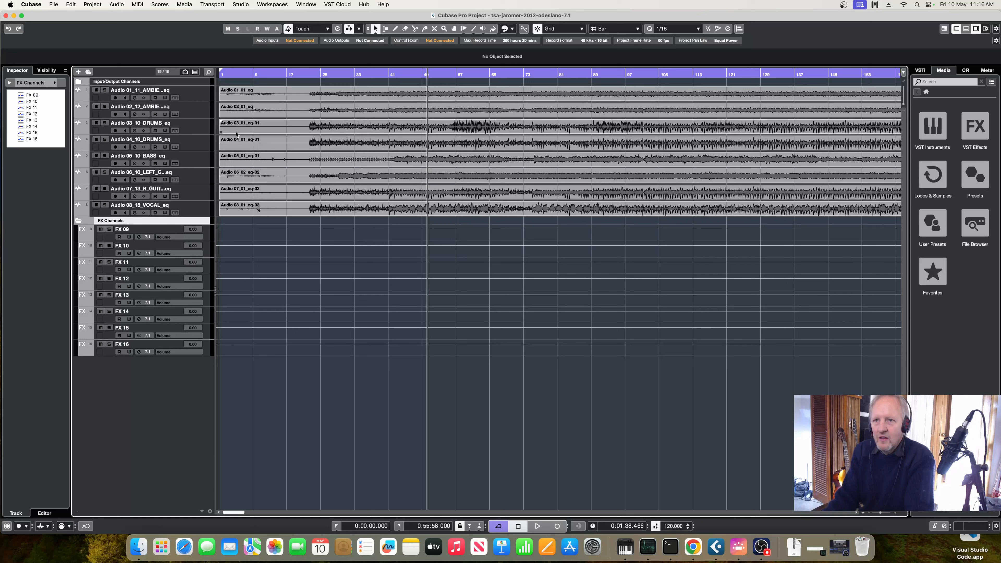
Play the project and check the signal levels of the audio, FX and 7.1 Out channels in the MixConsole, and stop playback.
click(312, 4)
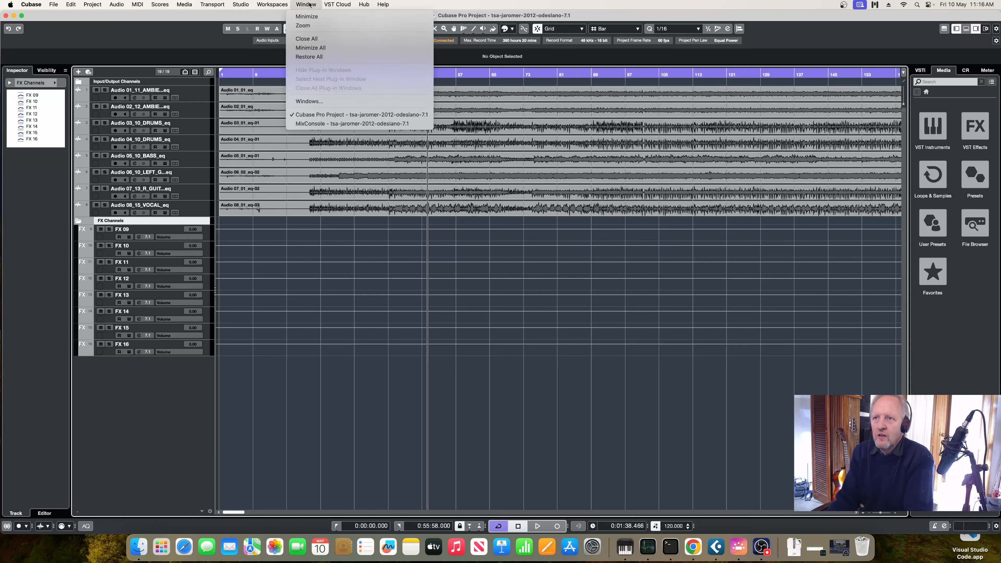
click(304, 123)
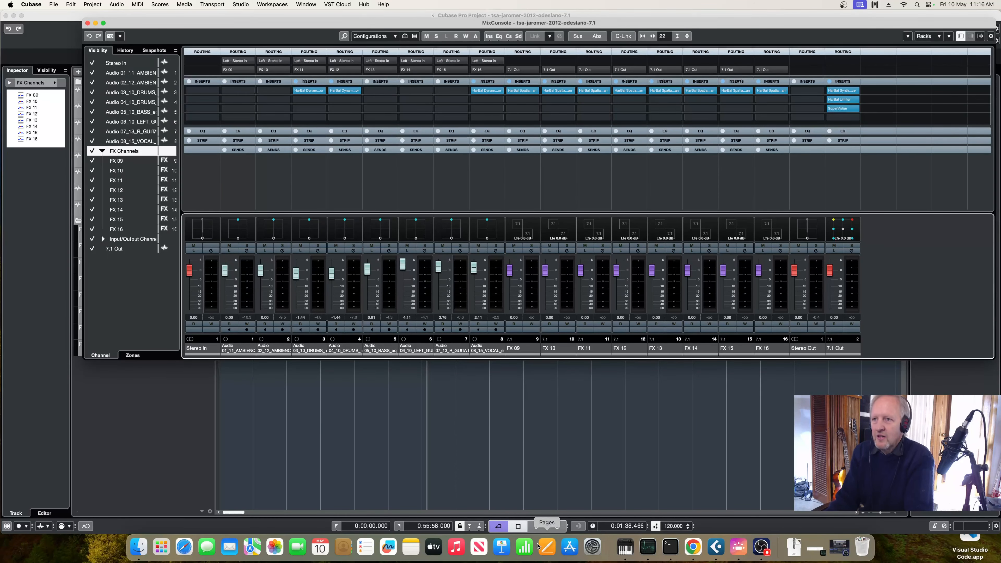
click(537, 527)
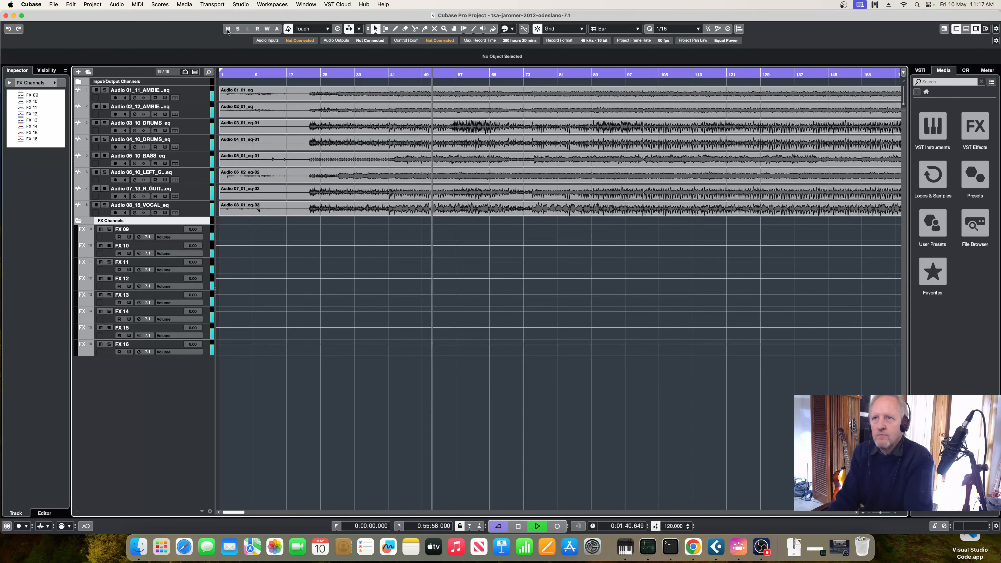
click(310, 4)
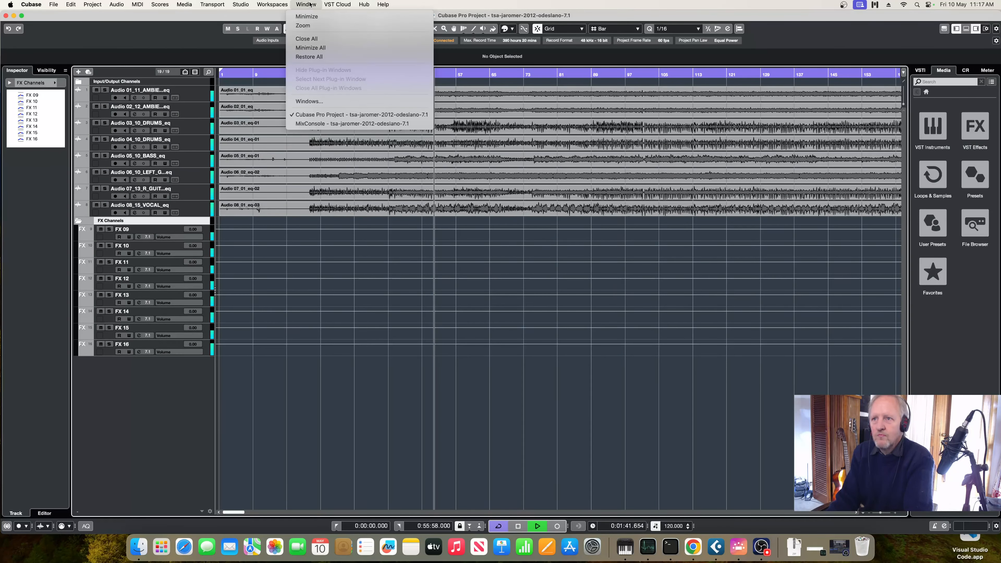
click(318, 124)
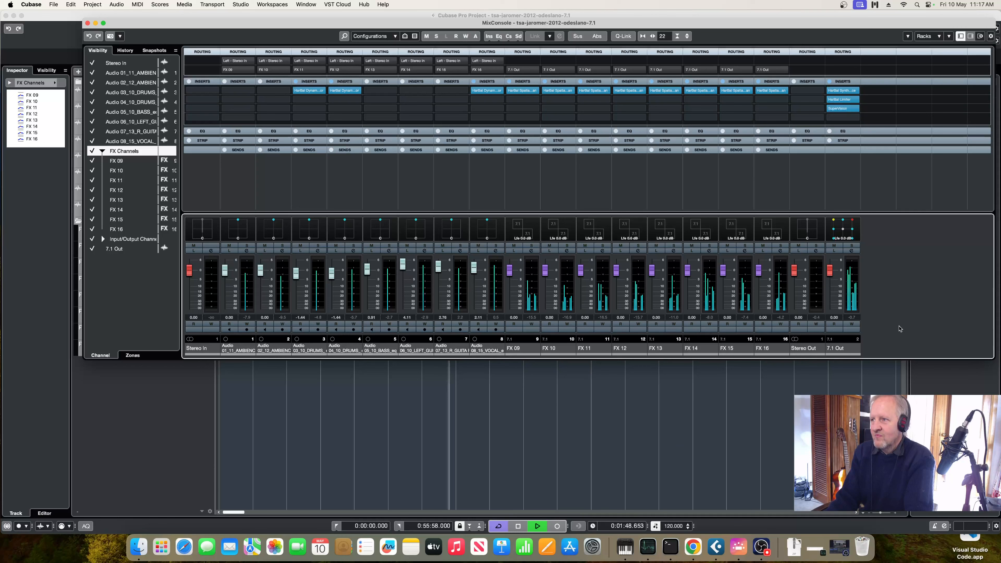
click(517, 525)
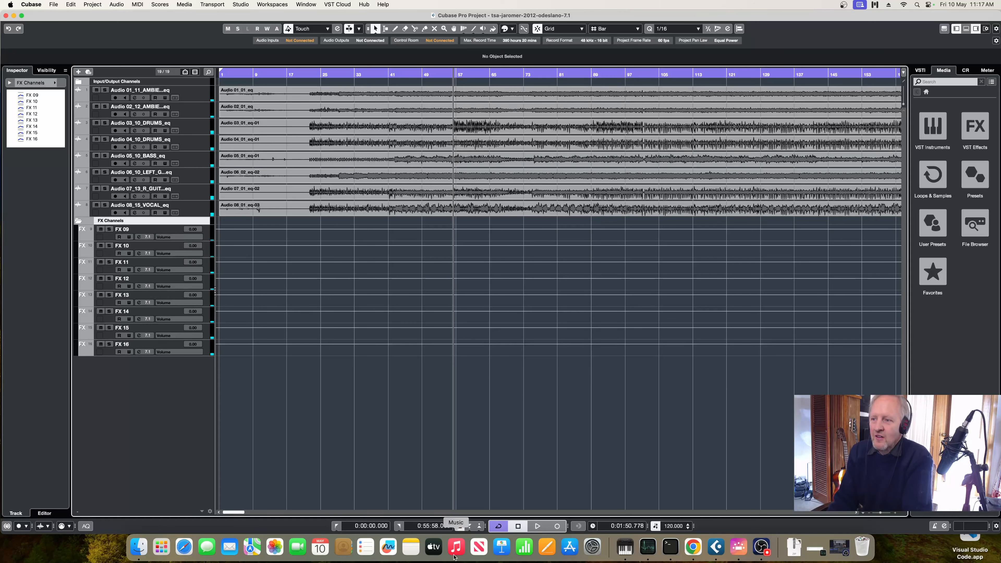
Switch to Dolby Atmos Renderer, set its monitoring to 7.1.4, and play the Cubase project to view the renderer's channel meters.
click(738, 547)
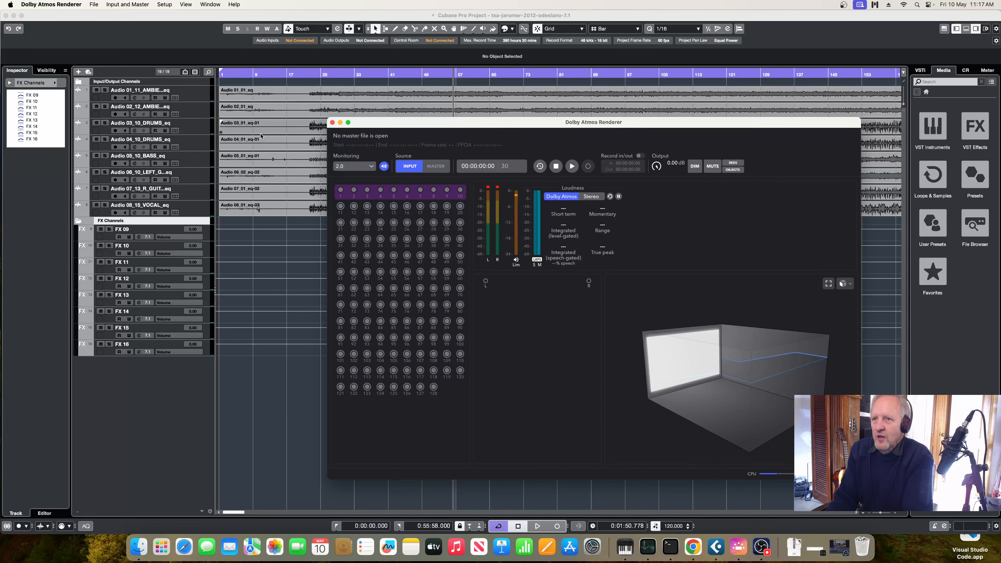
click(354, 166)
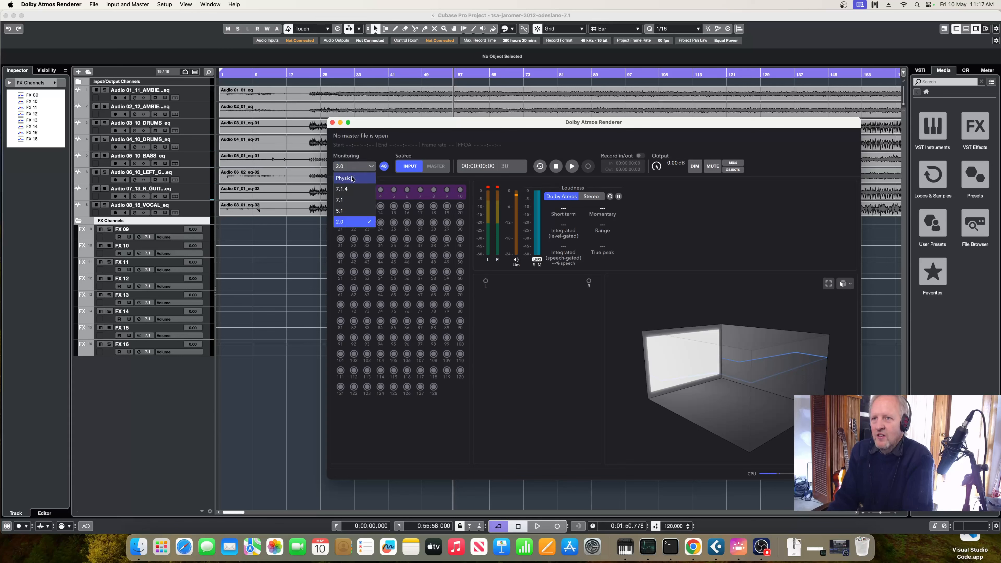
click(341, 189)
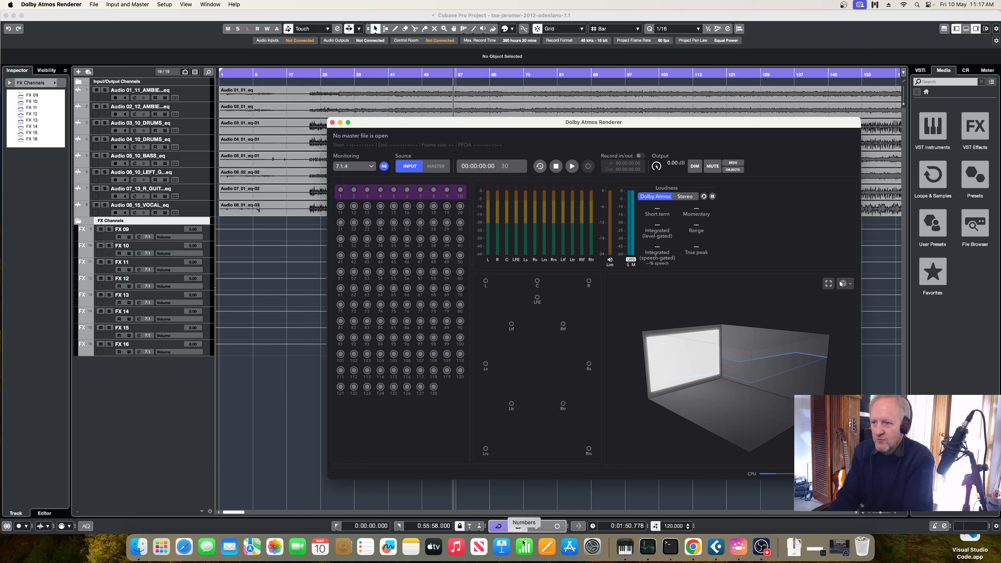
click(274, 474)
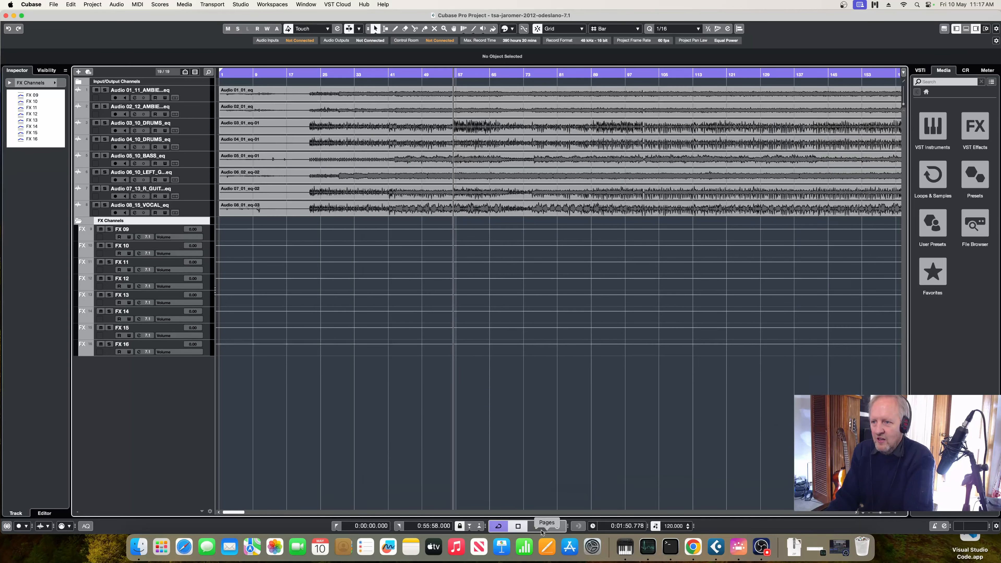
click(742, 549)
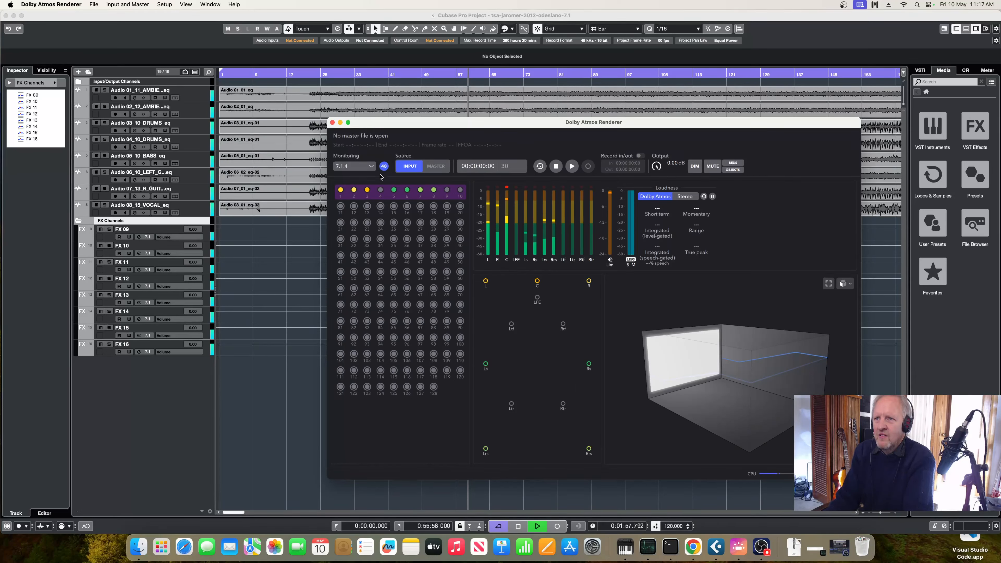
Compare the renderer's monitoring formats during playback by choosing 2.0, 7.1 and 2.0 again, and stop the project's playback.
click(372, 167)
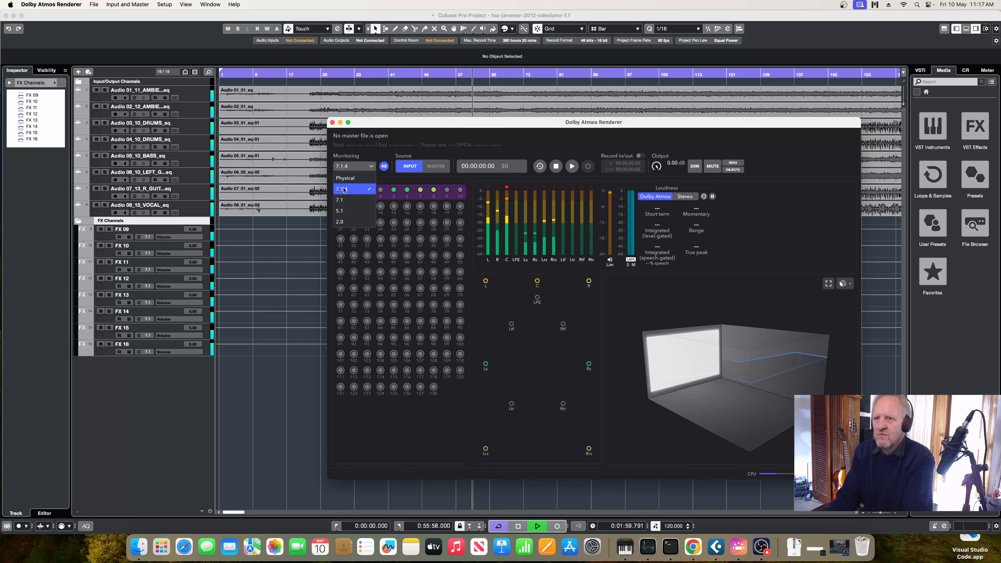
click(340, 222)
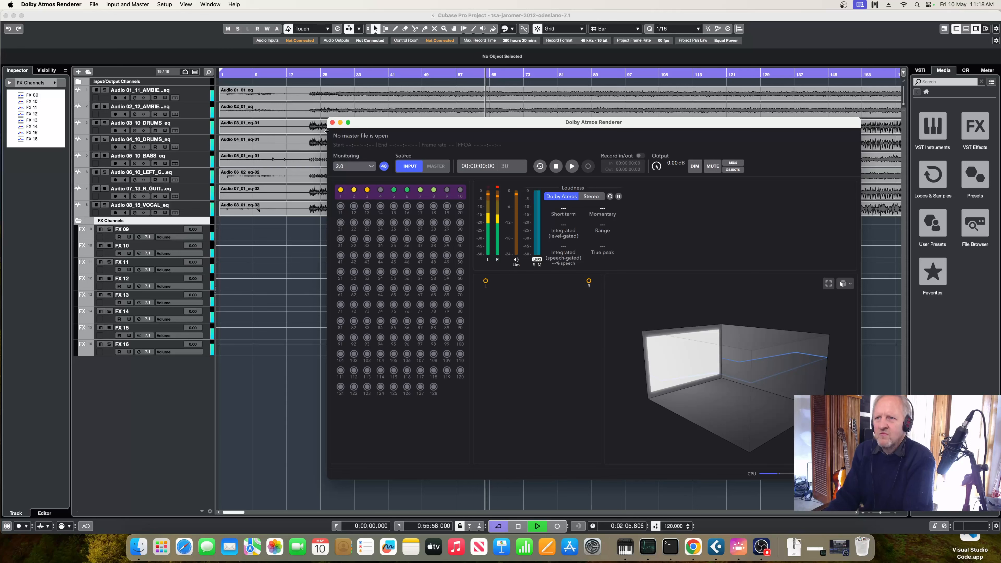
click(361, 166)
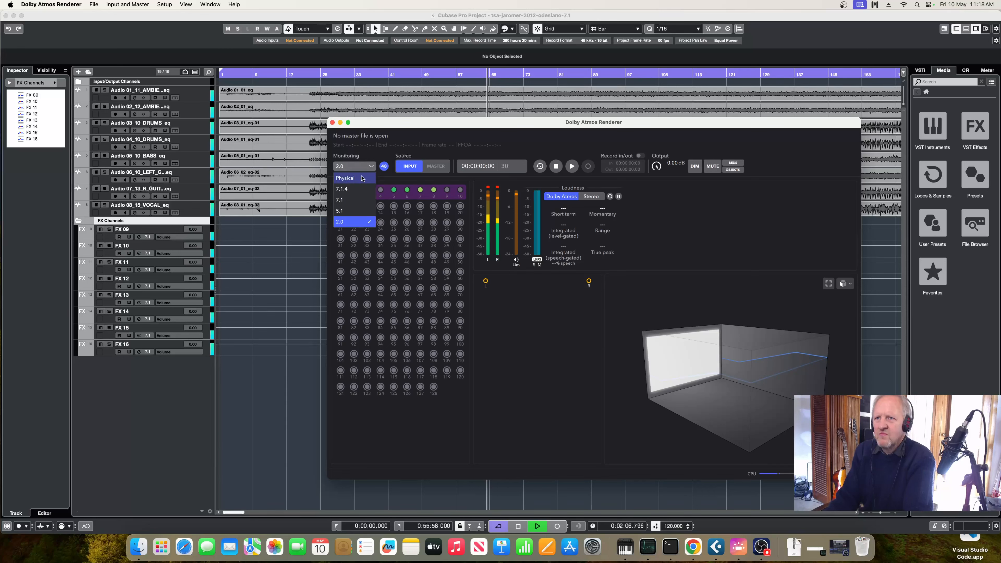
click(353, 200)
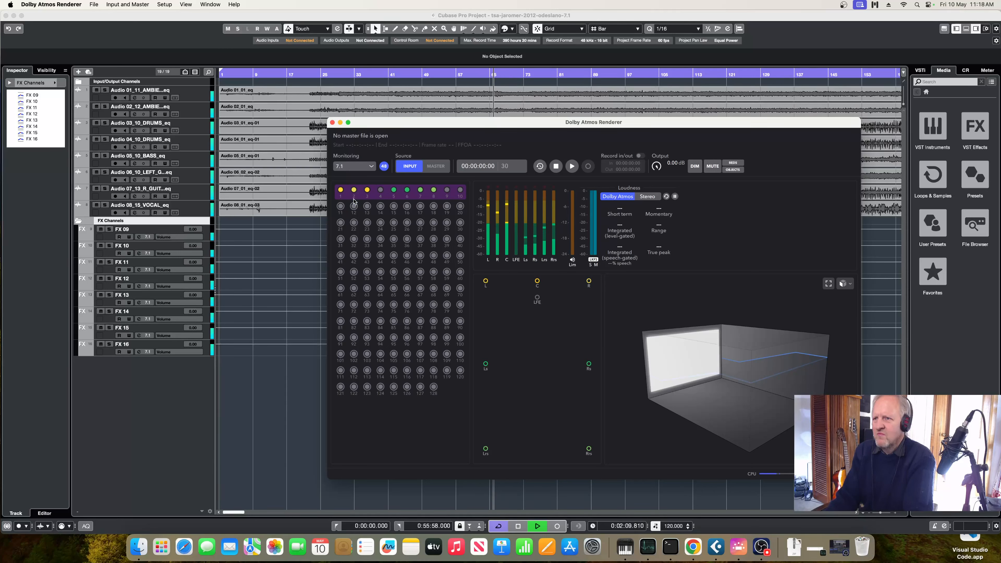
click(355, 166)
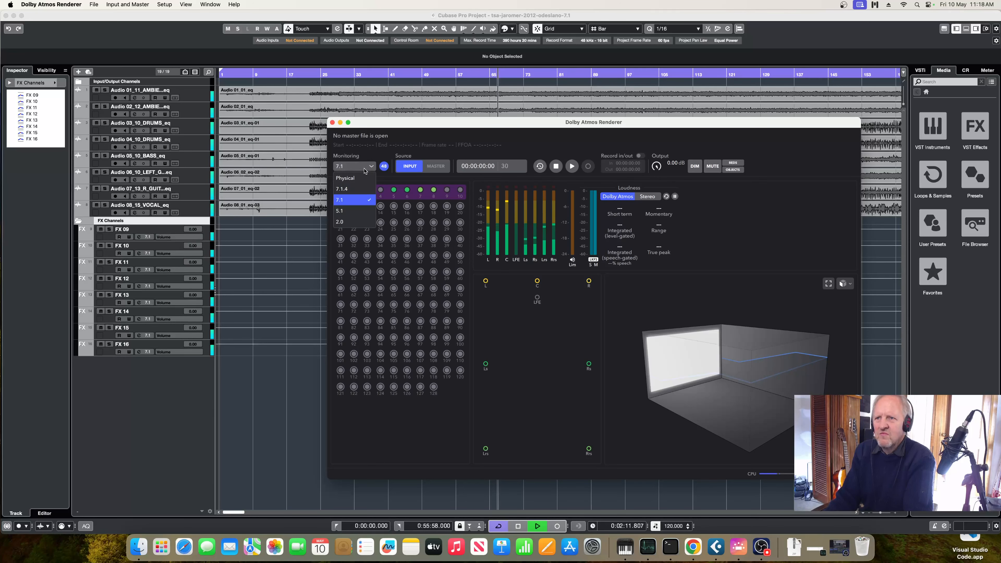
click(351, 222)
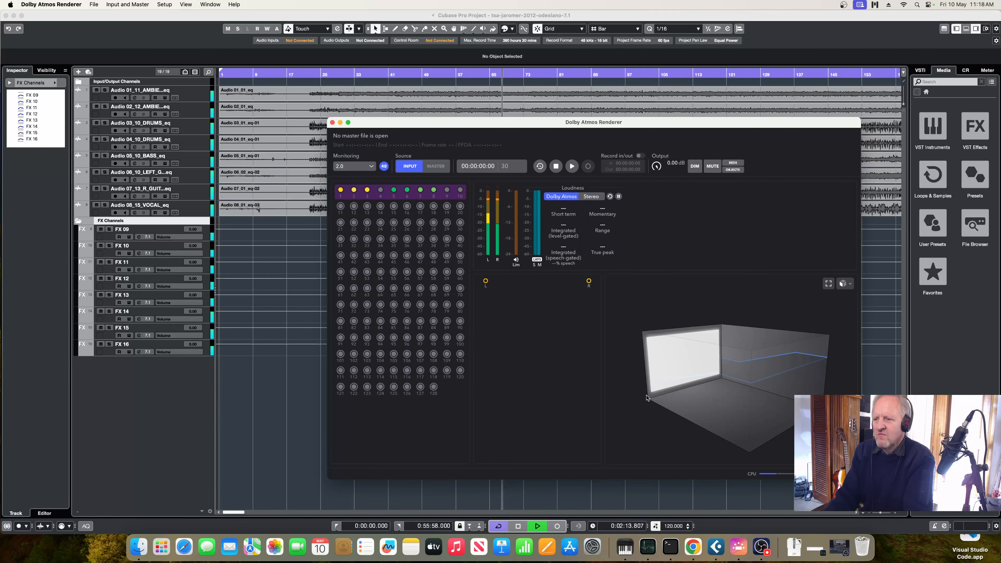
click(518, 526)
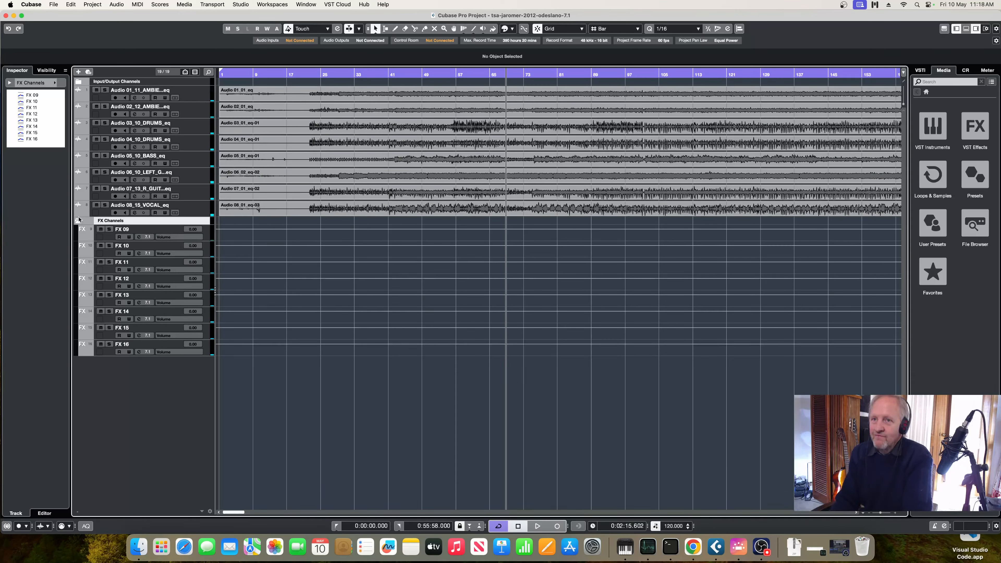
View the channel settings of FX 09, close them and bring up the MixConsole.
click(139, 238)
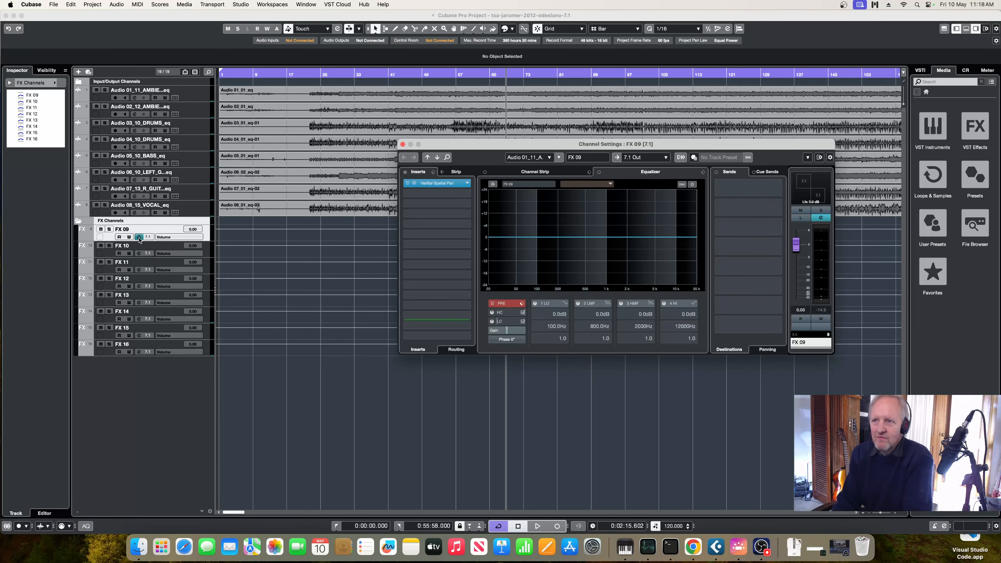
click(403, 145)
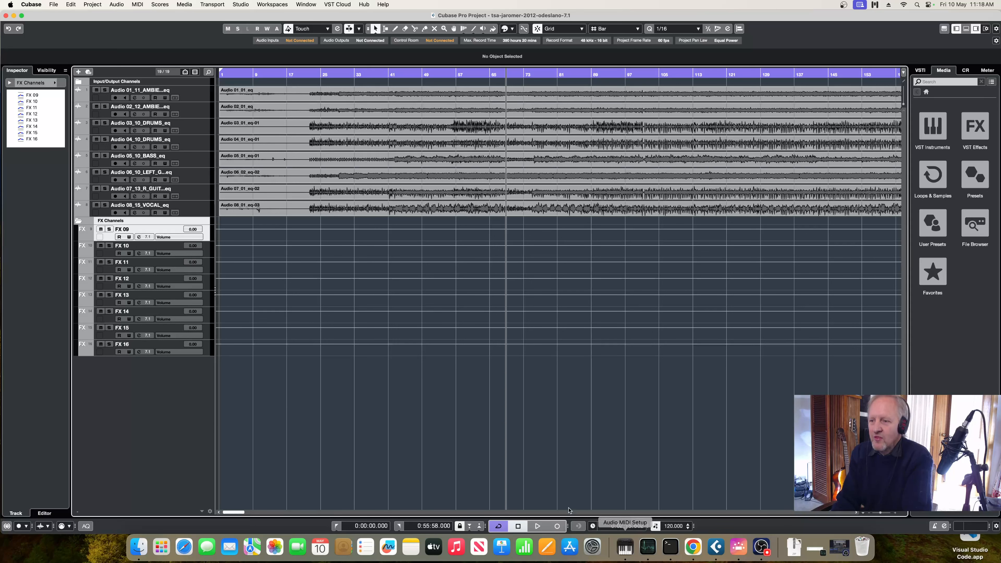
click(305, 6)
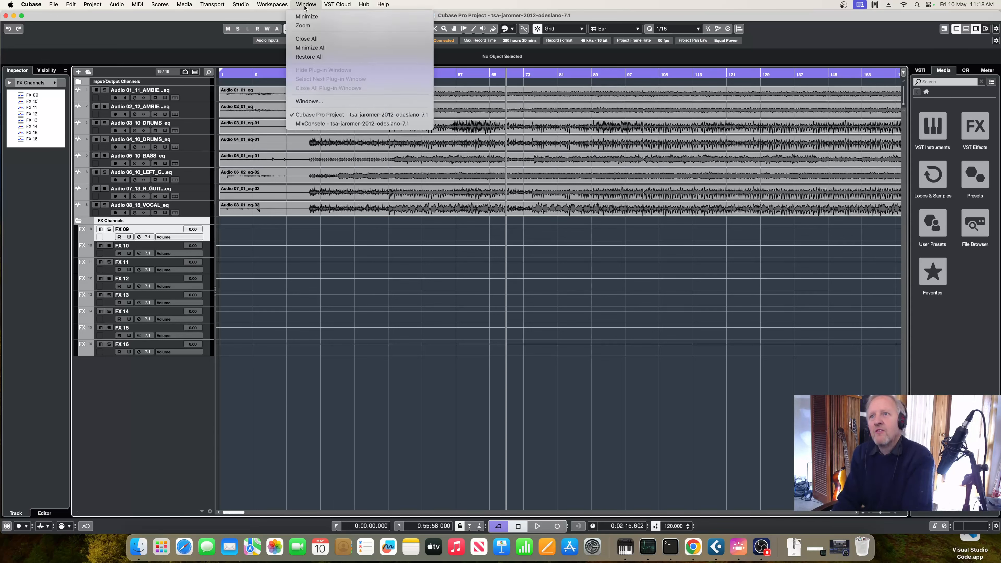
click(348, 125)
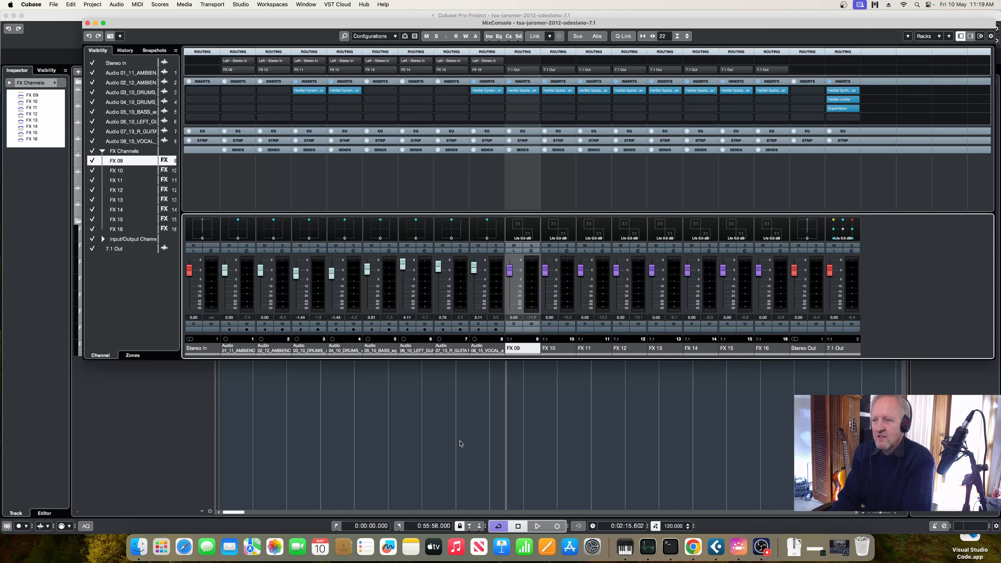
Open the HarBal Spatial Pan insert of FX 10, move its window clear of the FX 10 channel and start playback.
click(566, 251)
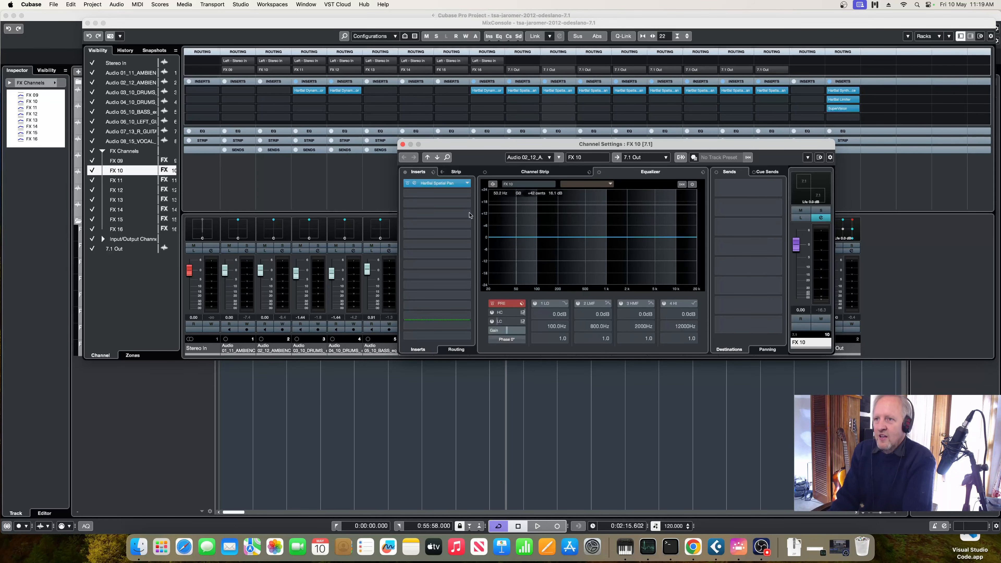
click(414, 183)
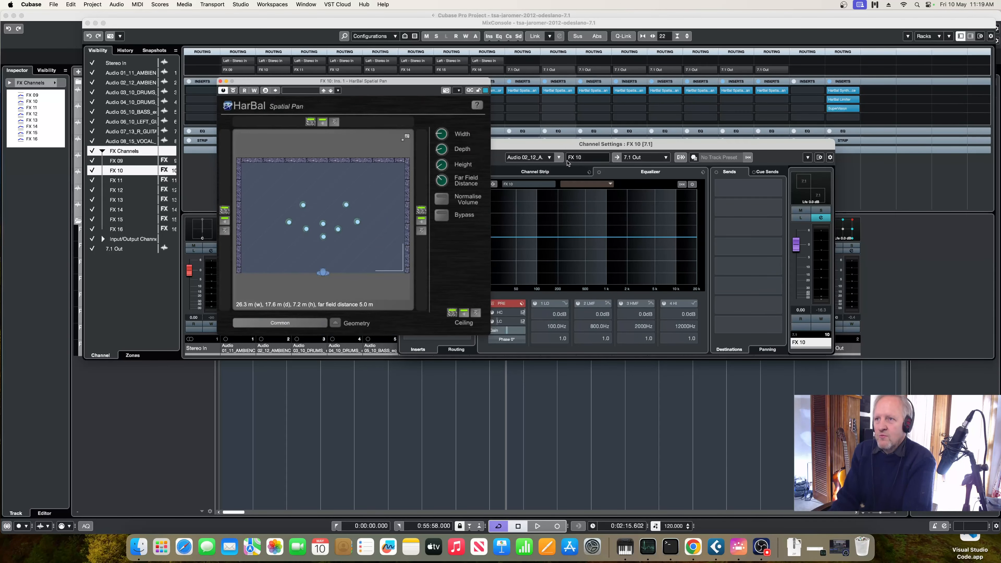
click(566, 149)
drag(547, 144, 662, 246)
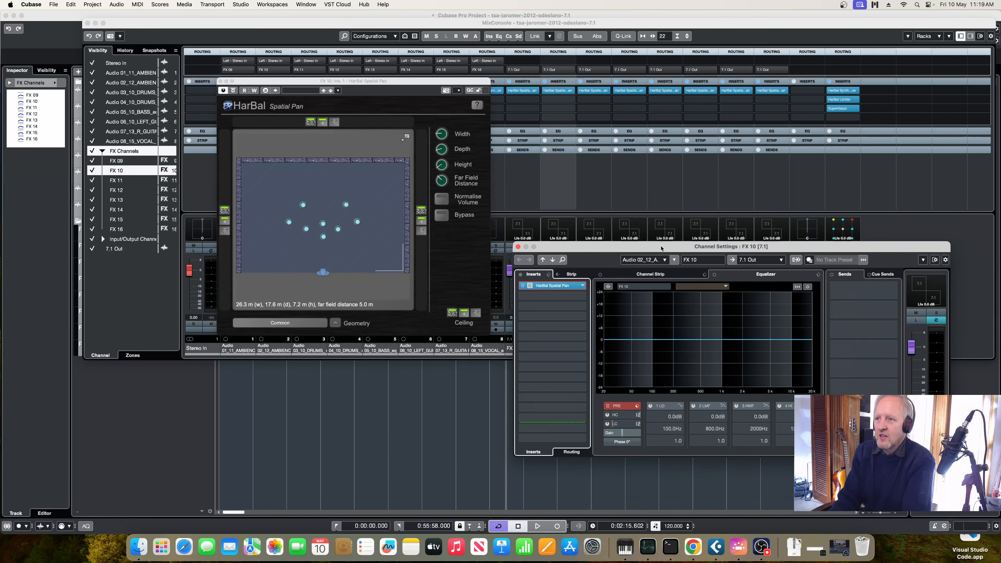
click(517, 246)
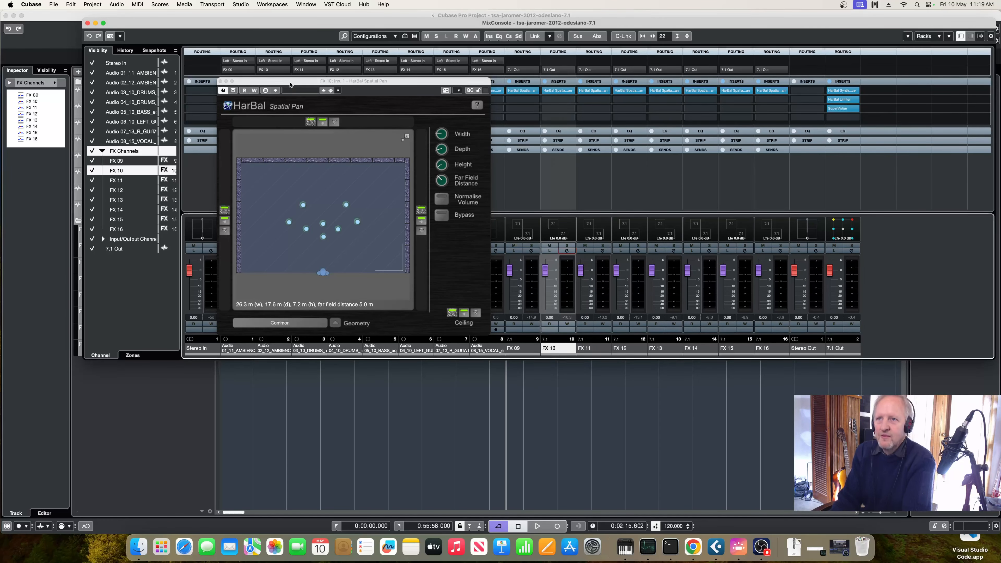
drag(290, 85, 771, 220)
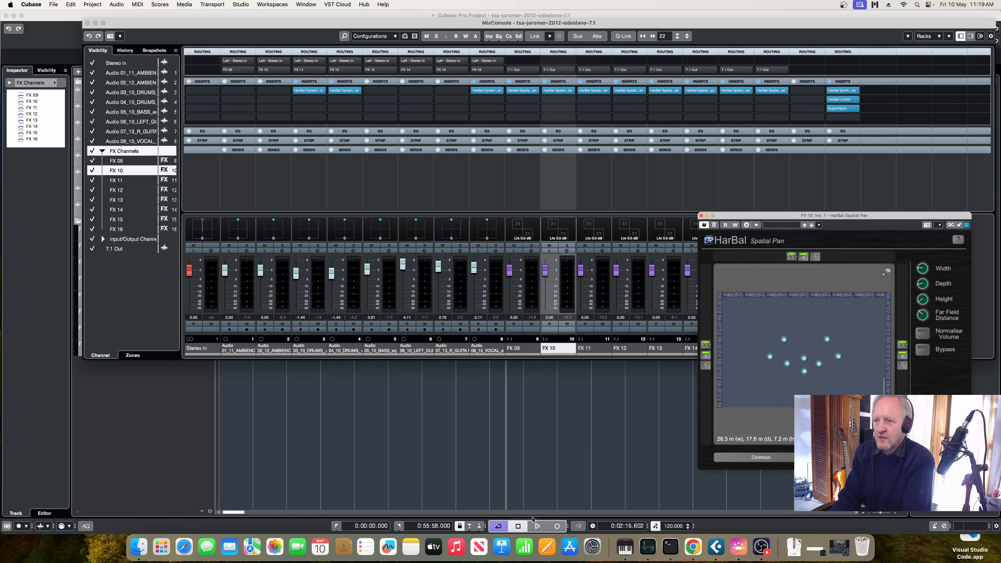
click(536, 525)
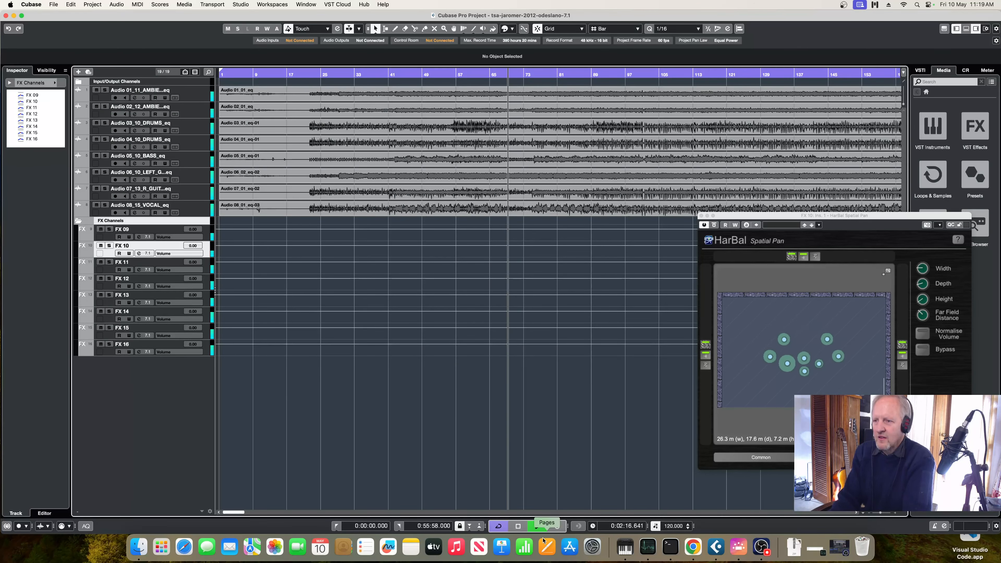
Bring up the MixConsole, raise the vocal channel's fader (Audio 08) to about 3.9 dB during playback, and stop the project.
click(306, 5)
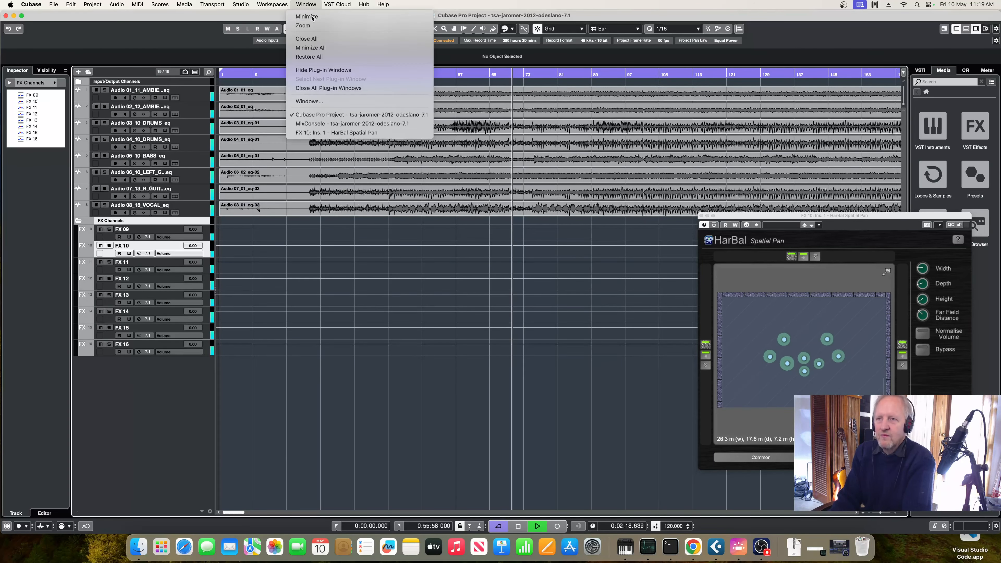
click(351, 123)
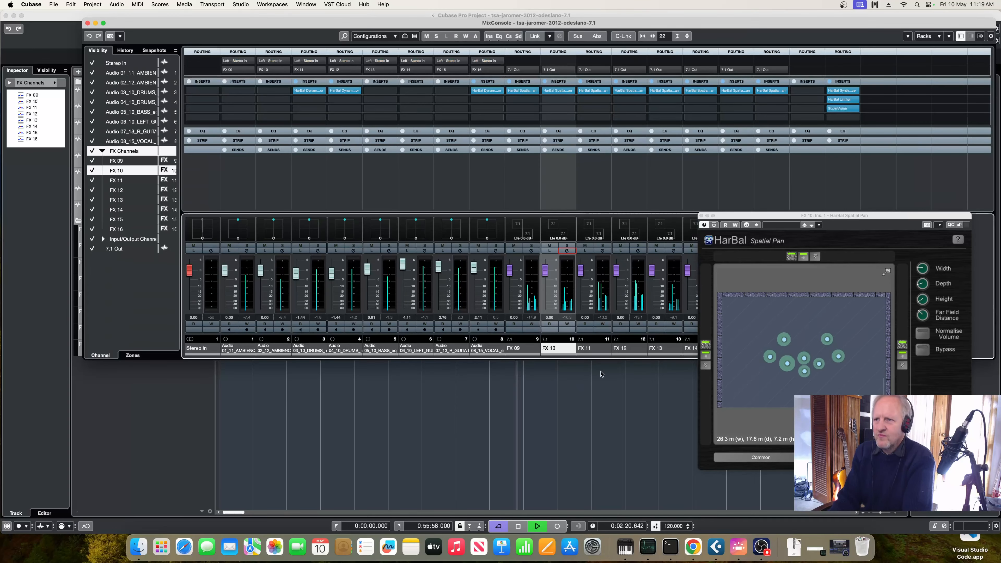
click(474, 270)
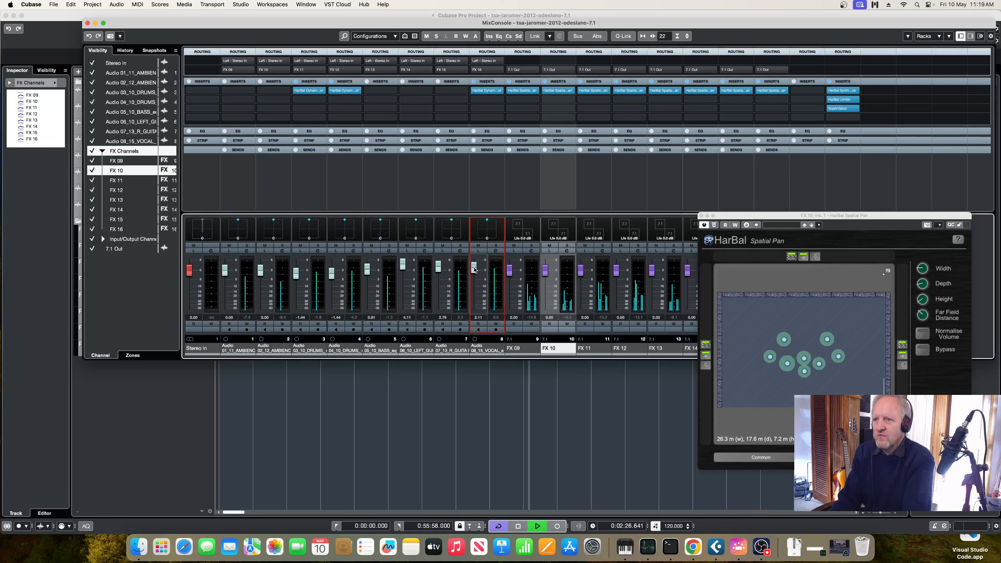
drag(474, 270, 474, 265)
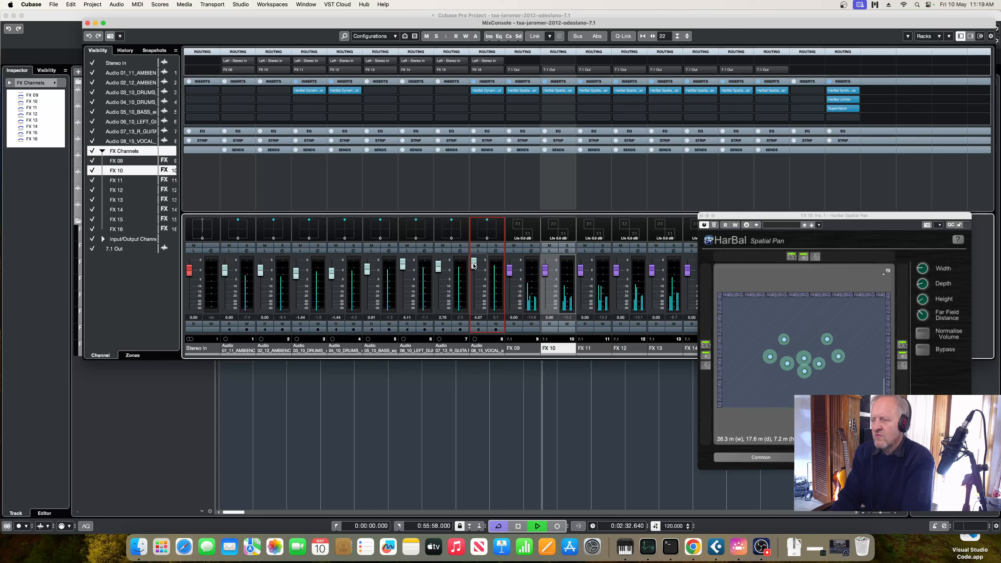
drag(474, 266, 474, 266)
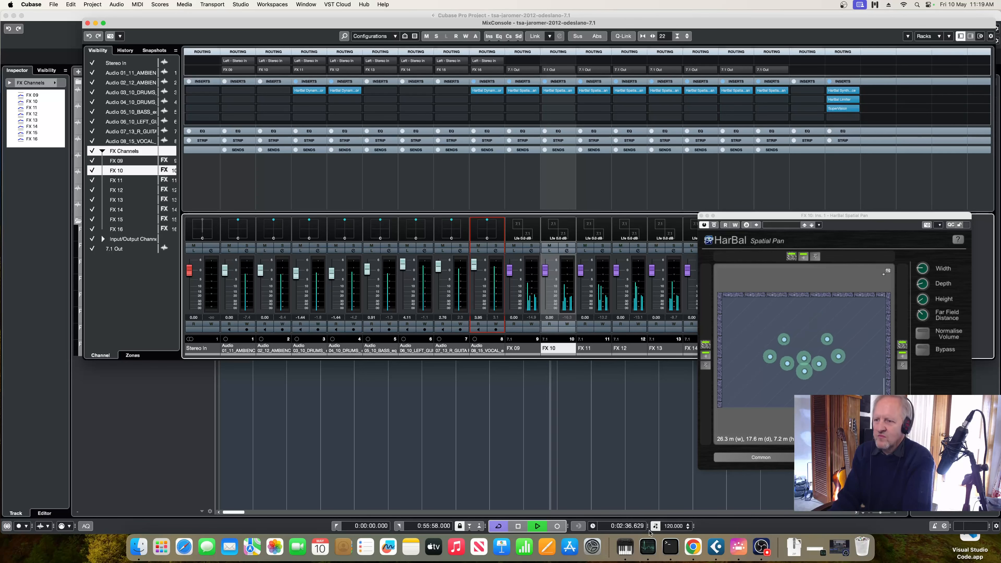
click(521, 529)
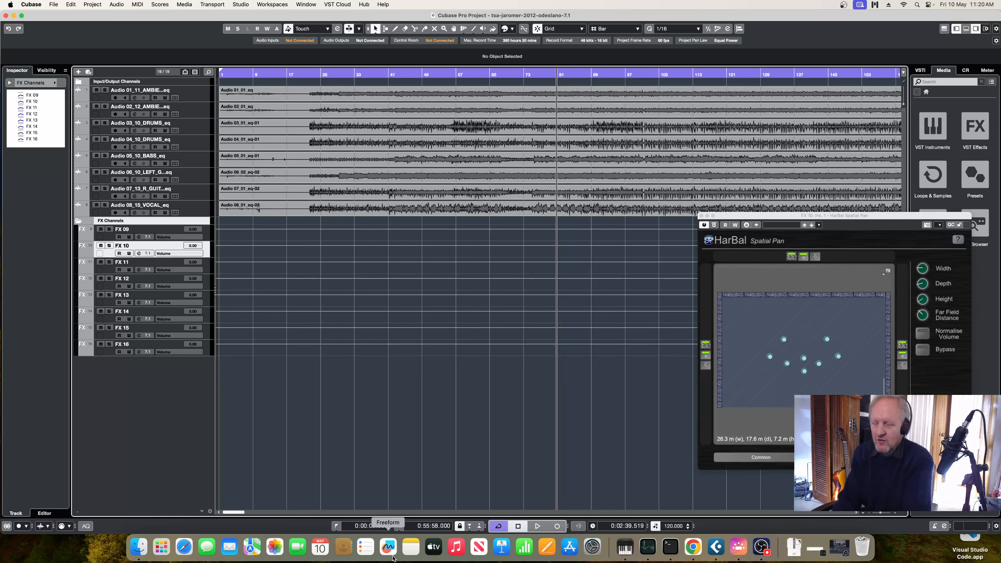
Resume playback to audition the adjusted mix while watching the FX 10 Spatial Pan display, and stop it.
click(538, 527)
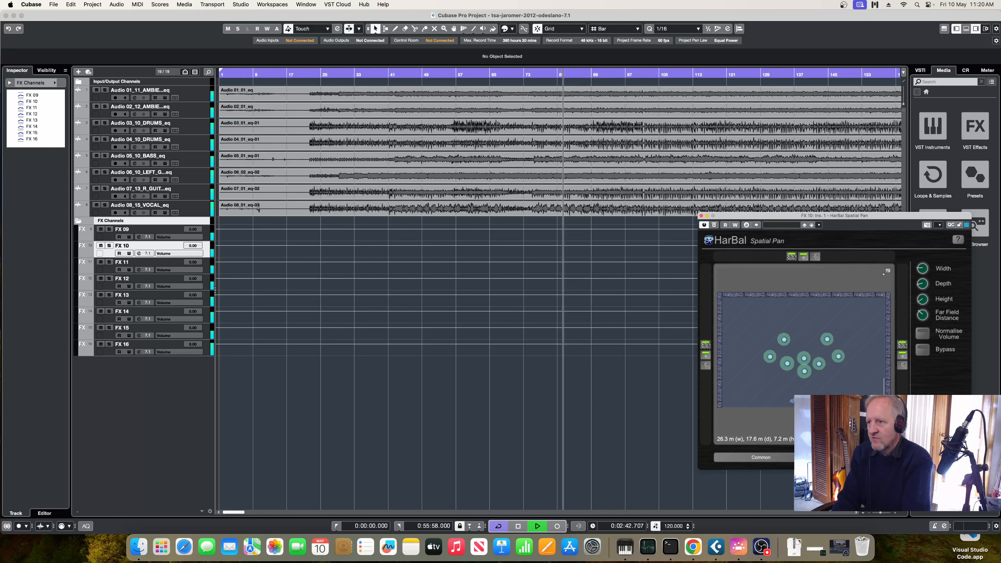
drag(777, 392, 807, 317)
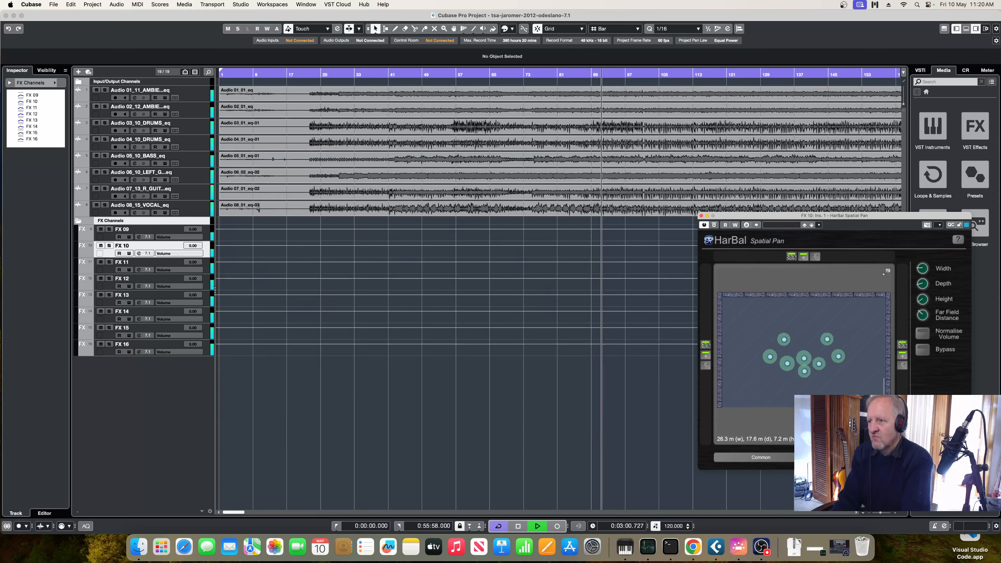
click(517, 526)
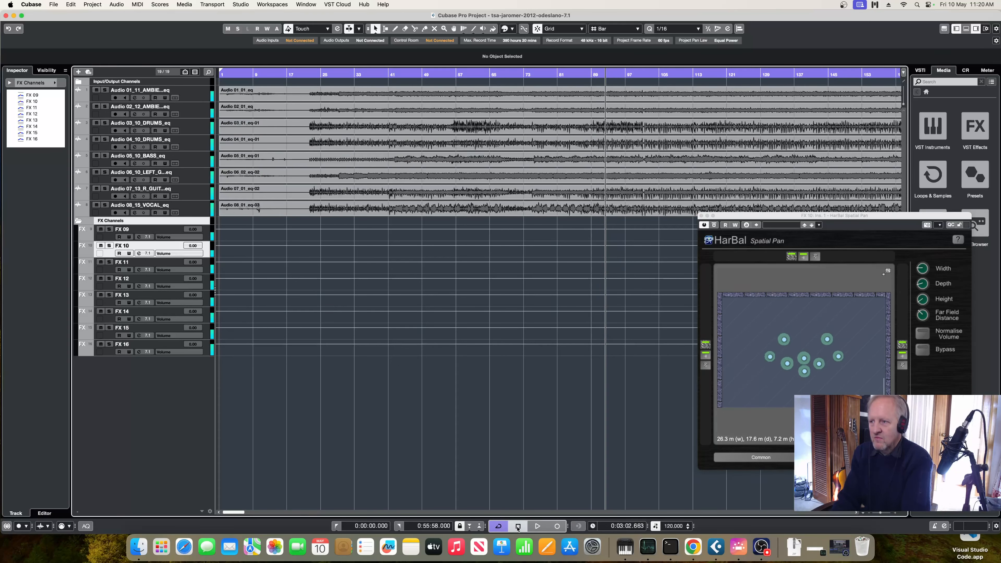